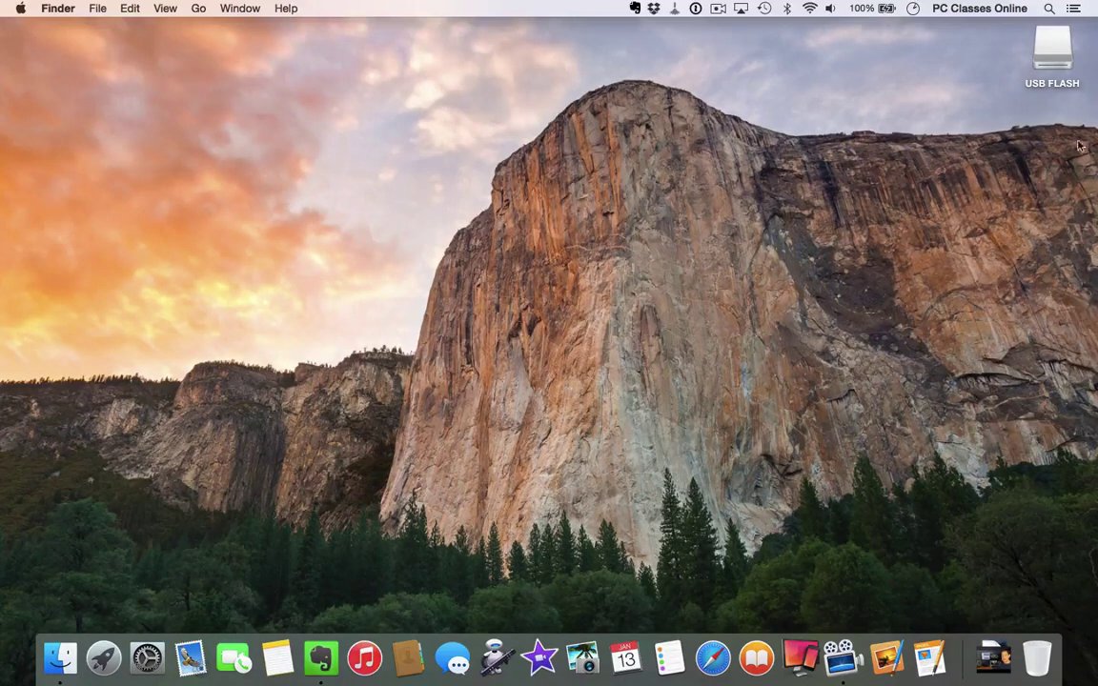
Open Disk Utility and select the 16.23 GB LaCie iamaKey USB drive that holds the USB FLASH volume
left_click(1051, 58)
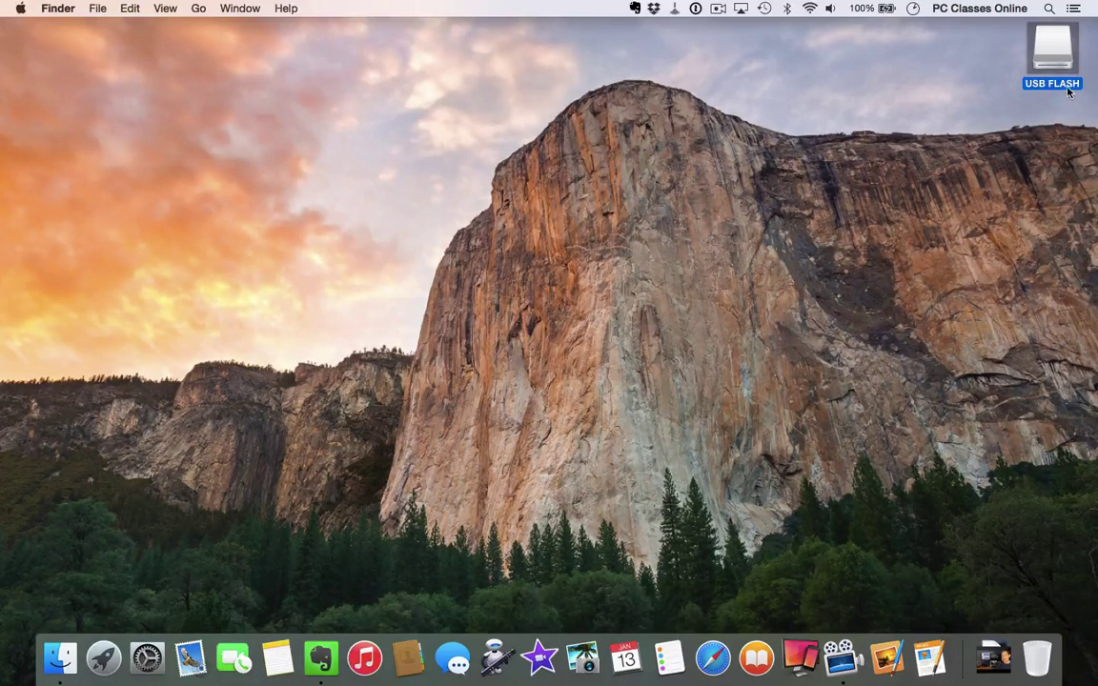
left_click(1049, 9)
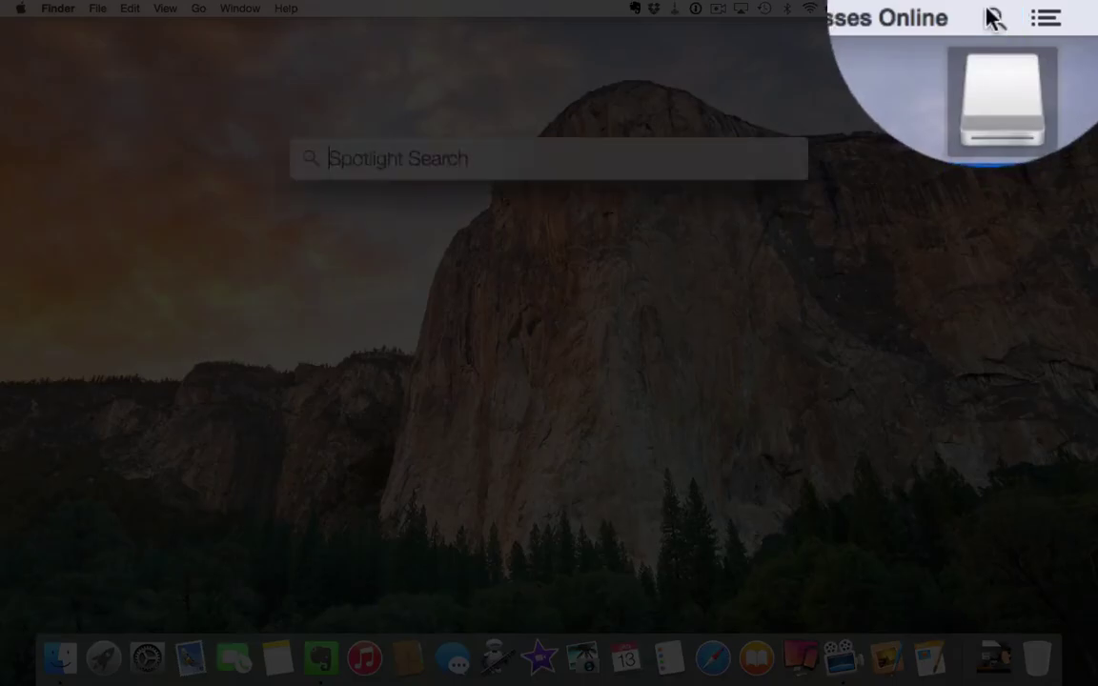
type("disk")
key("Return")
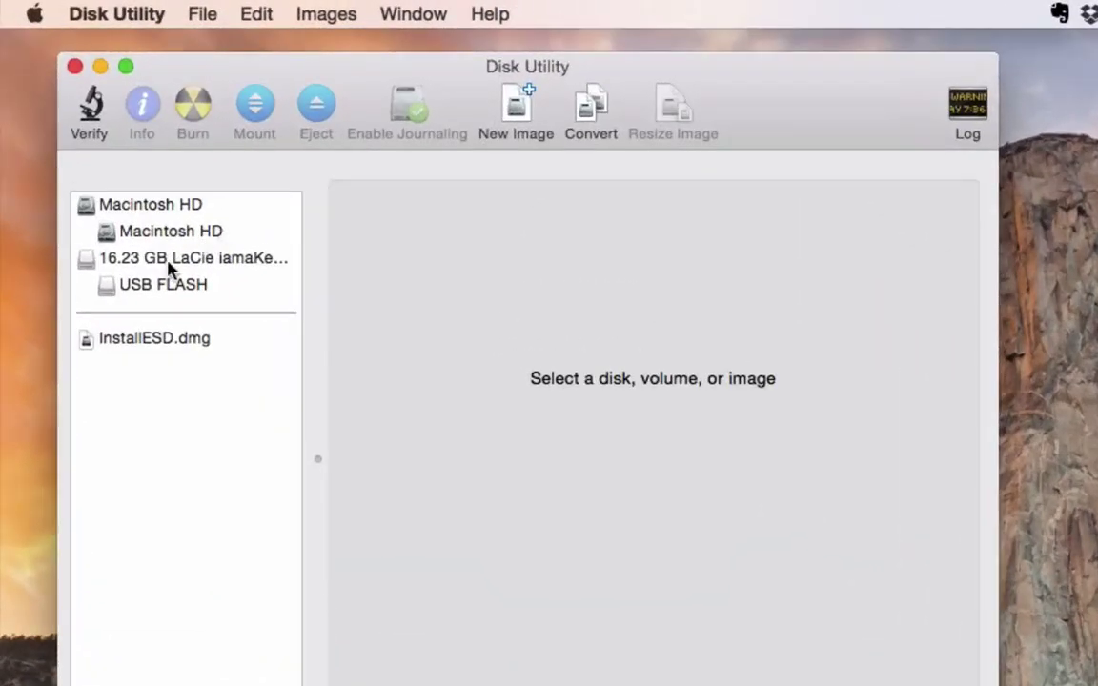
left_click(149, 263)
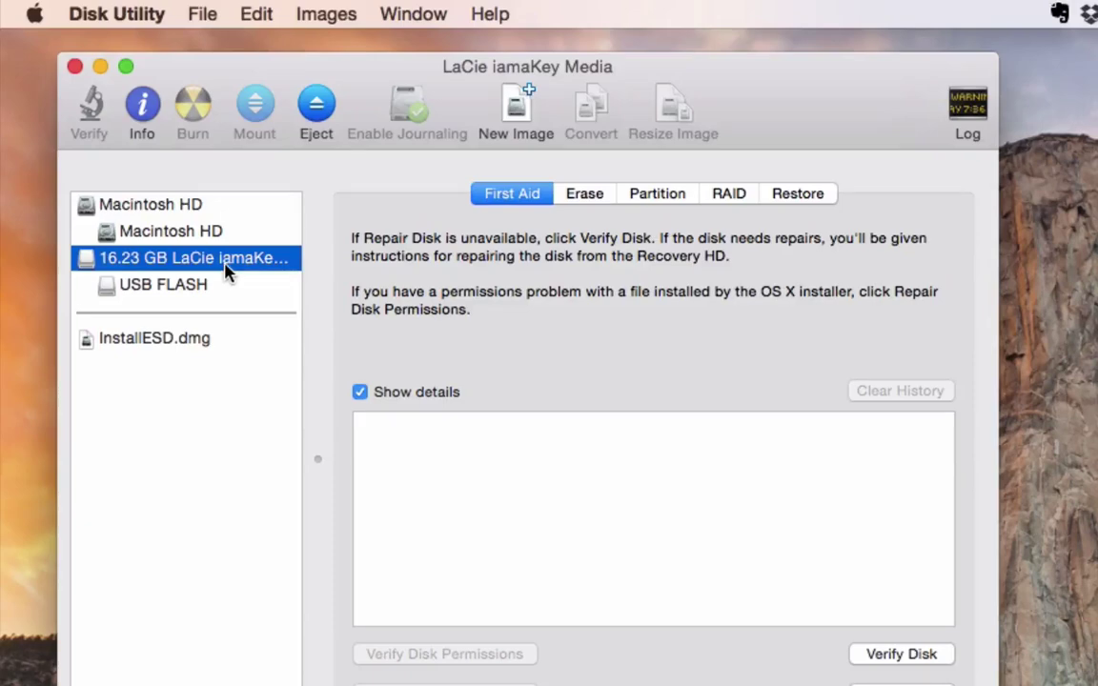
Set the drive's partition layout to 1 Partition with the Mac OS Extended (Journaled) format
left_click(672, 199)
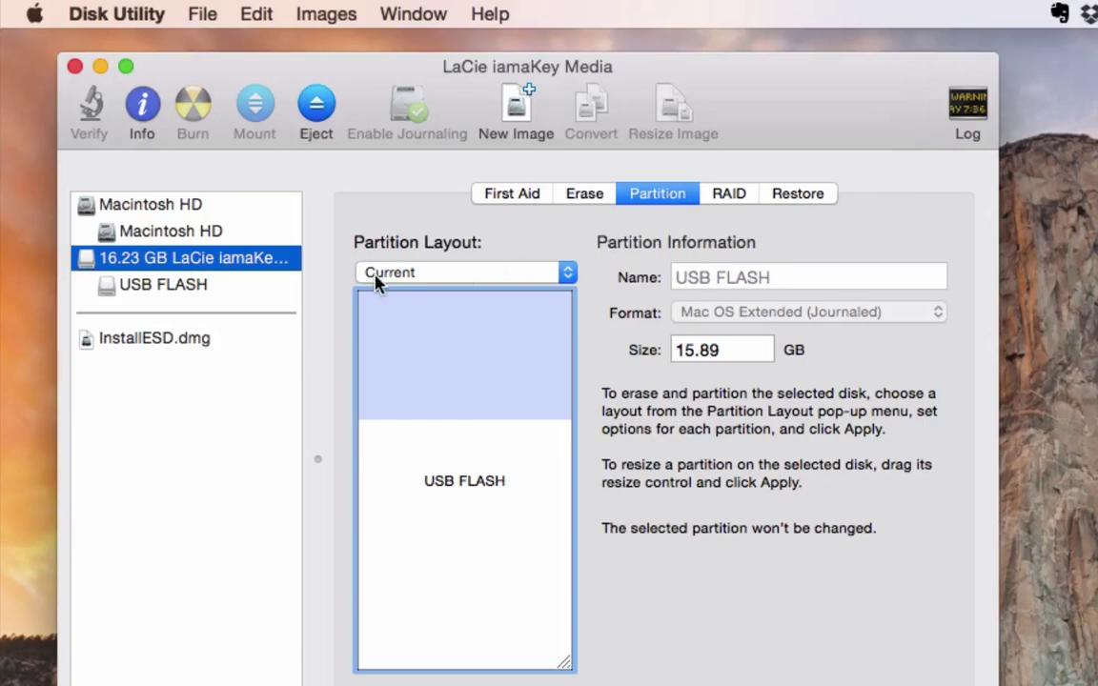
left_click(412, 274)
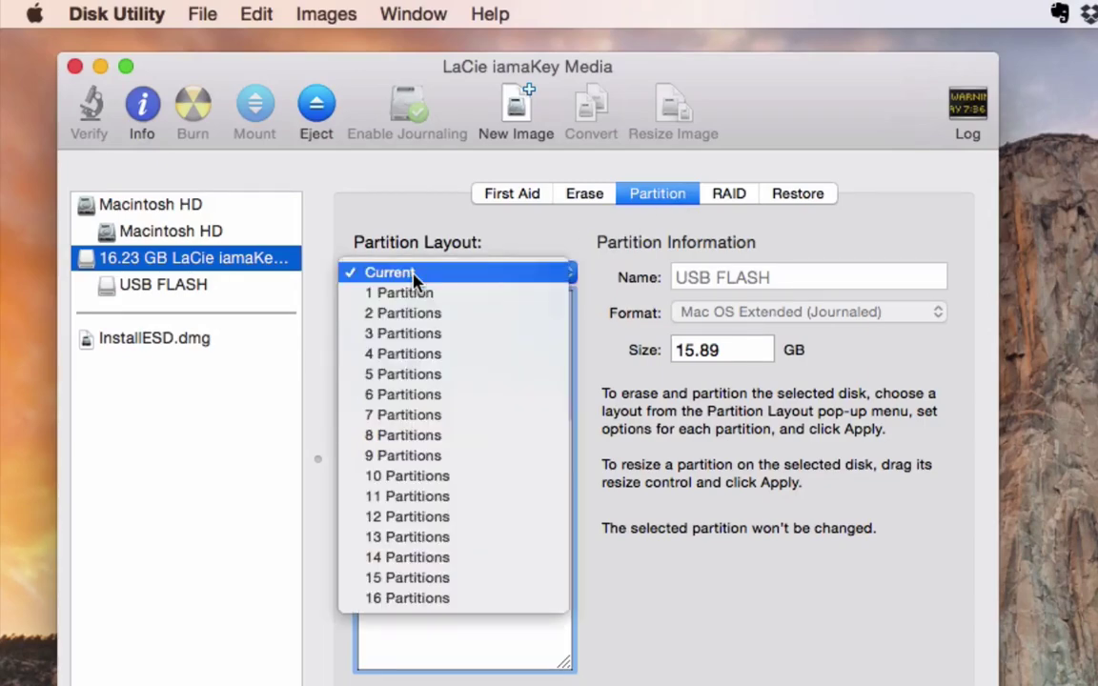
left_click(489, 293)
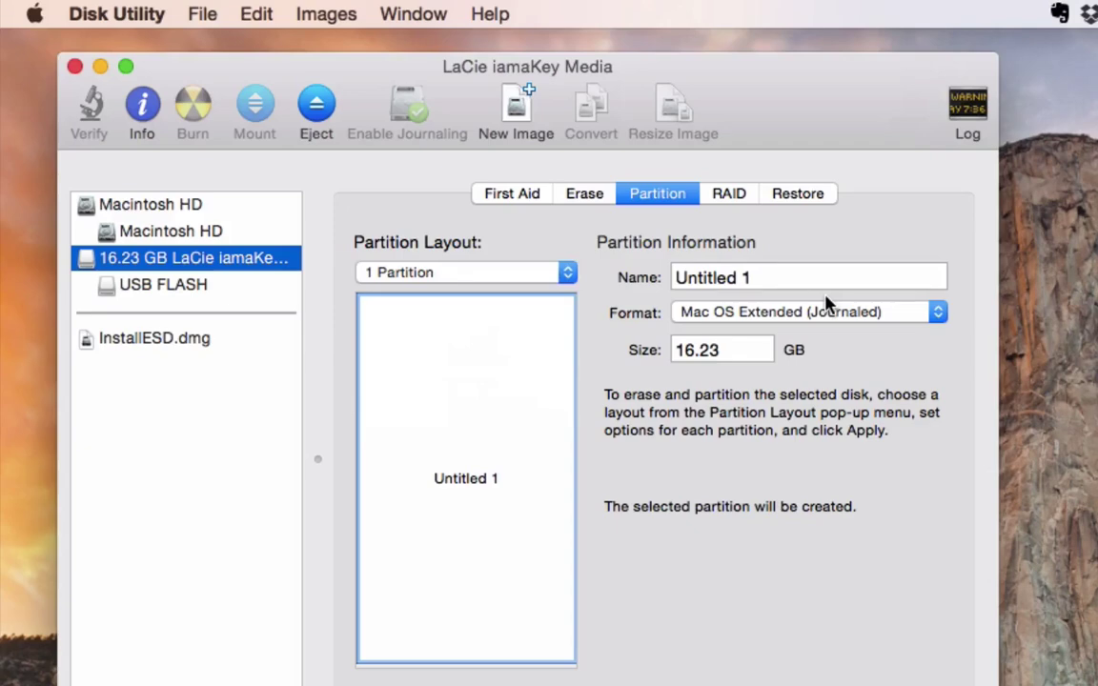
left_click(682, 322)
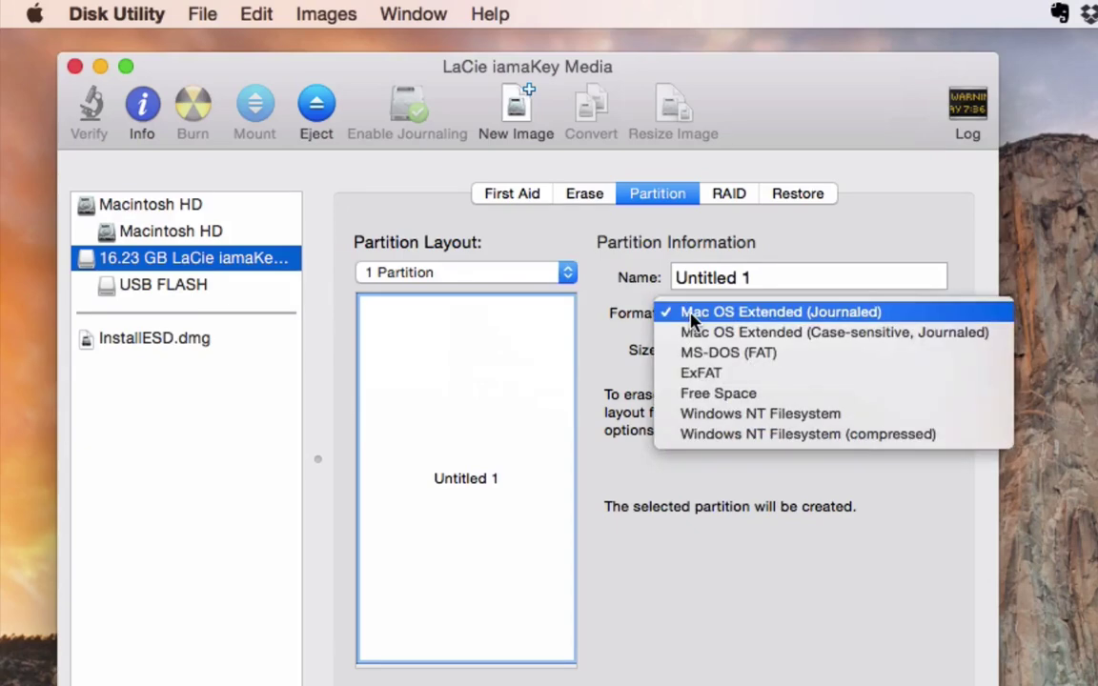
left_click(907, 319)
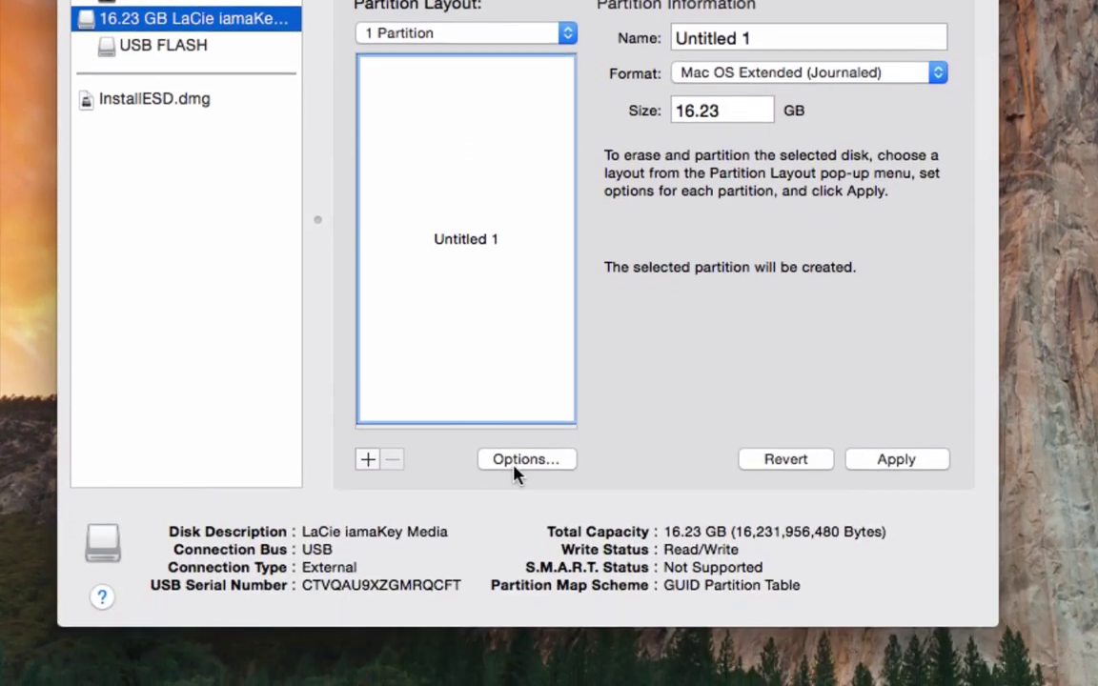
Partition the USB drive using the GUID Partition Table scheme, then quit Disk Utility
left_click(515, 469)
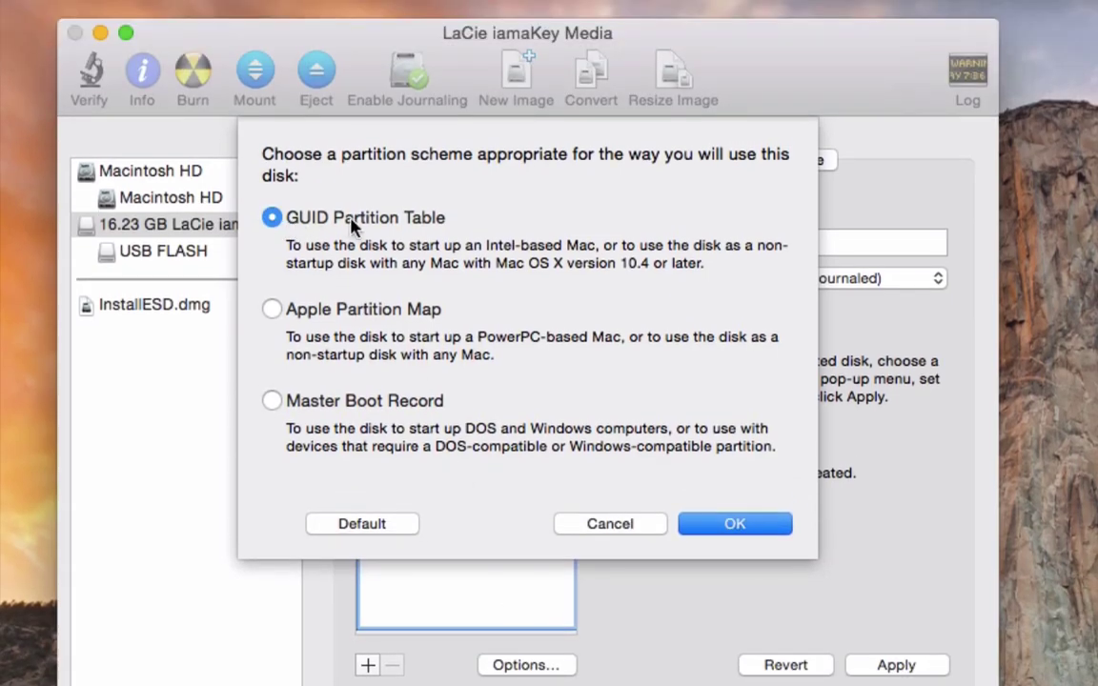
left_click(753, 527)
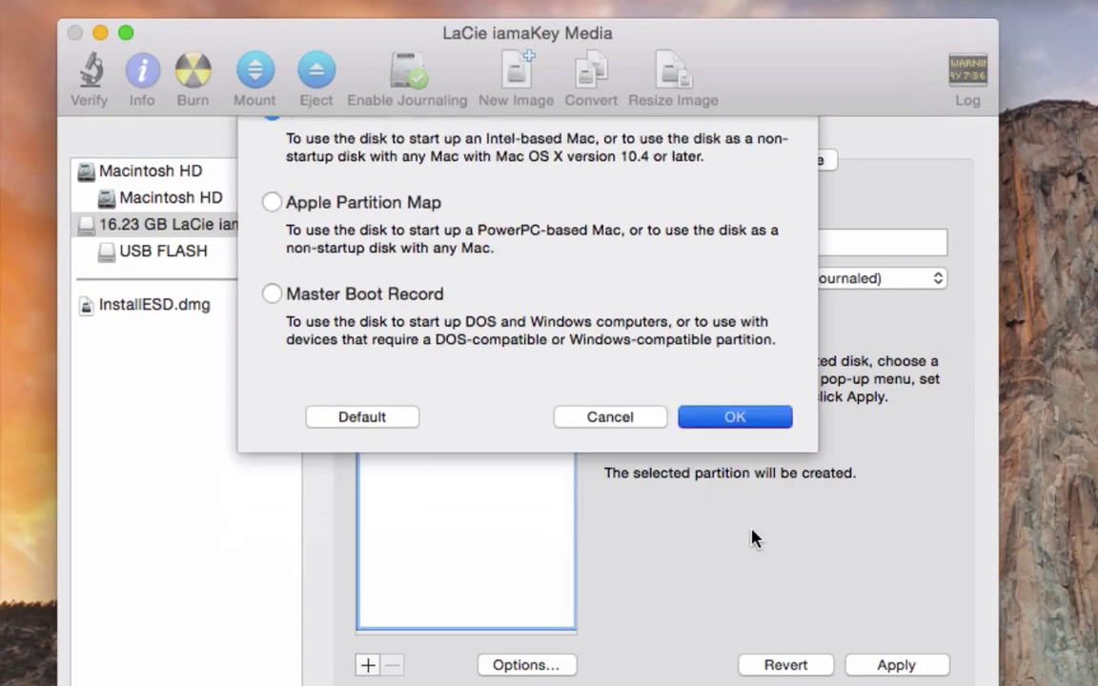
left_click(877, 669)
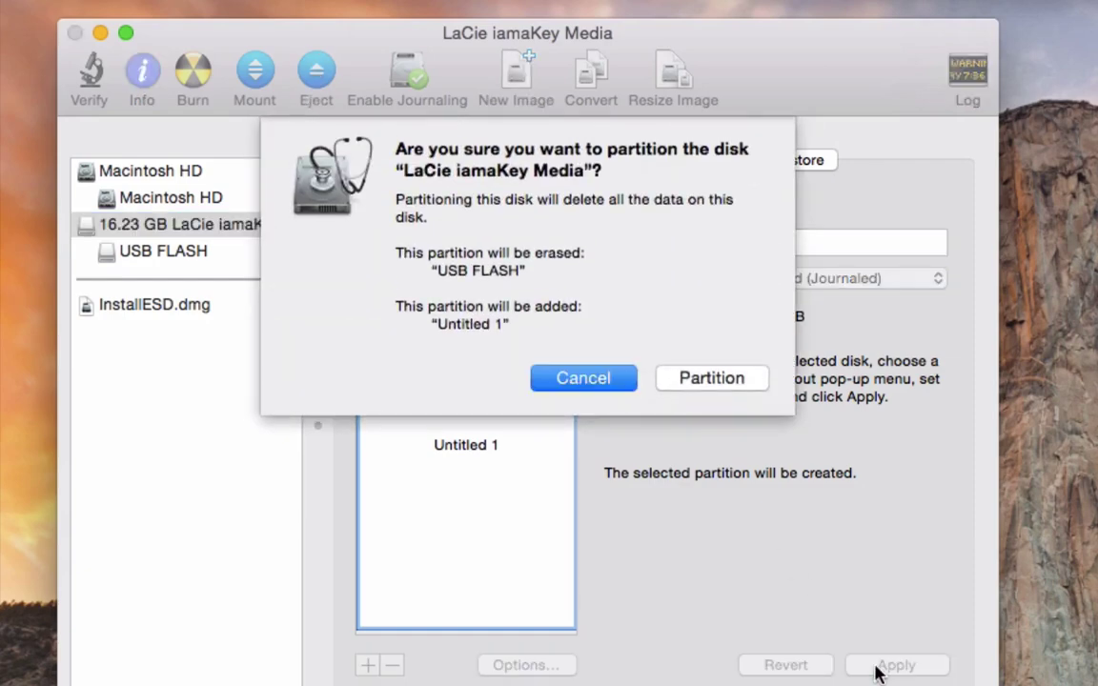
left_click(696, 380)
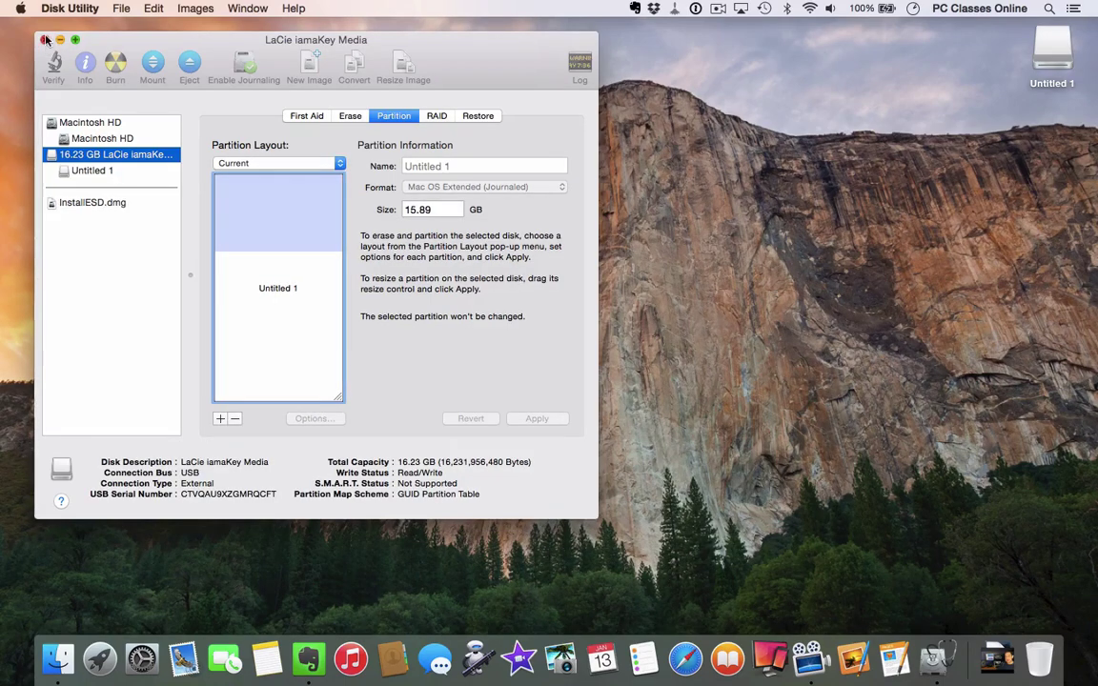
left_click(57, 10)
left_click(67, 149)
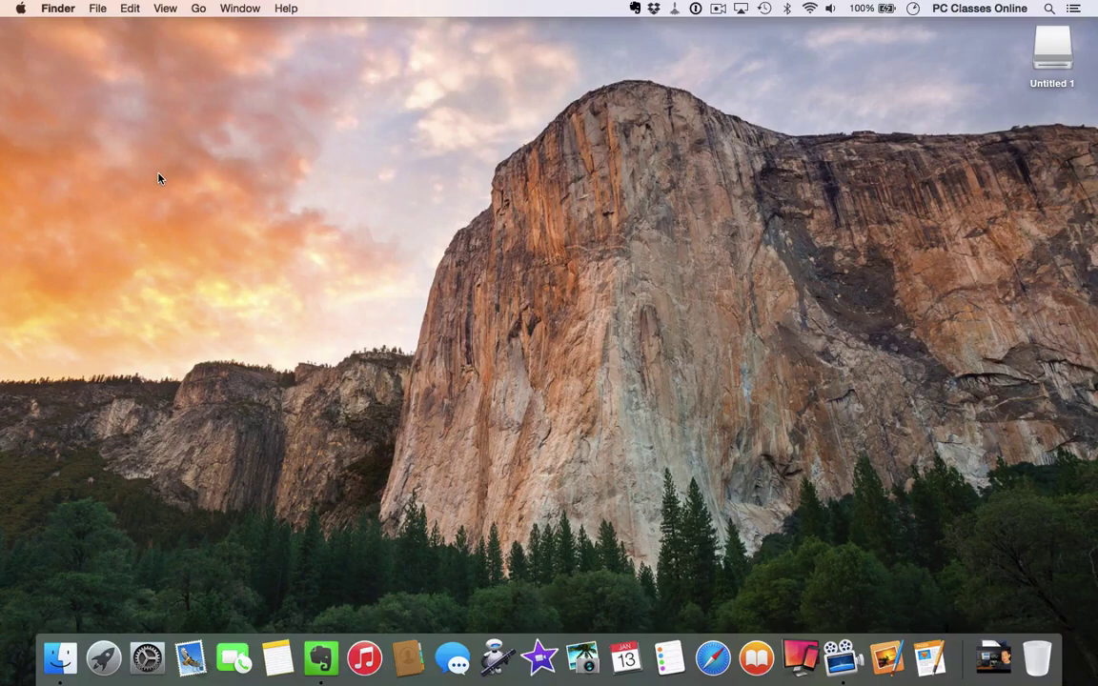
Check the download status of OS X Yosemite among the App Store purchases, then close the store
left_click(19, 8)
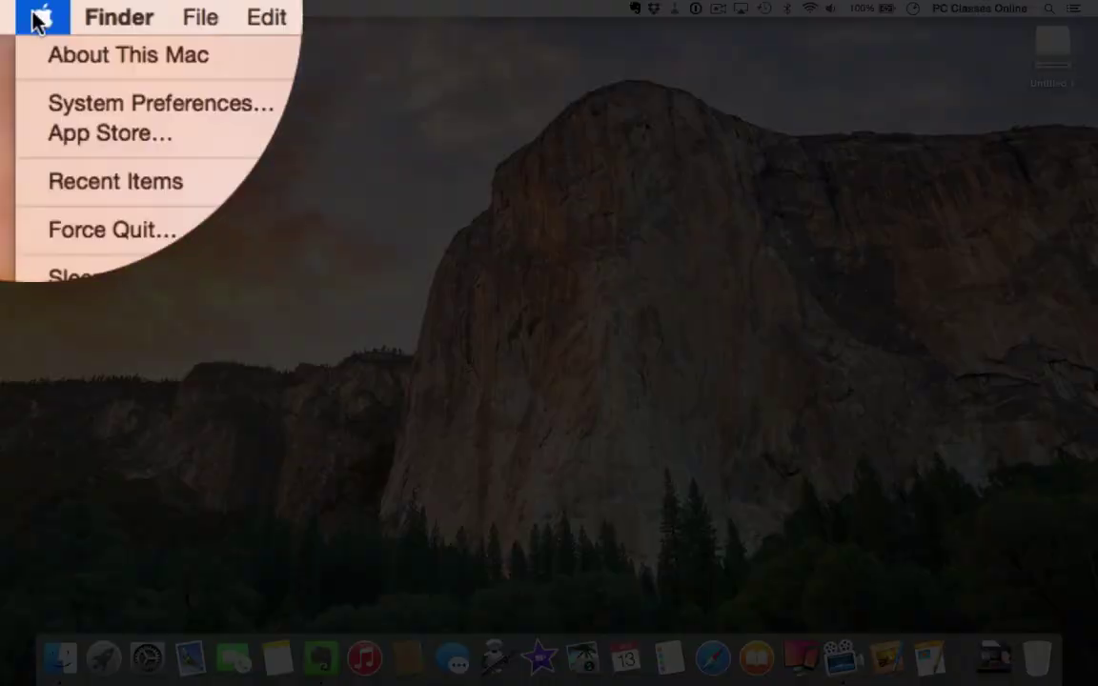
left_click(43, 134)
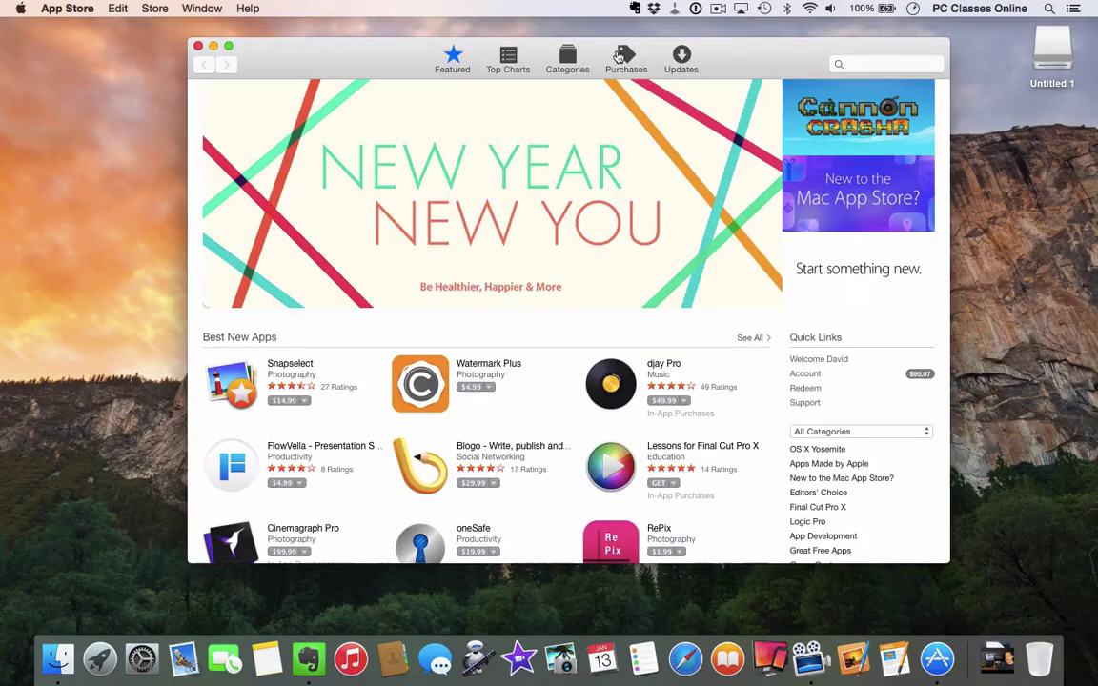
left_click(620, 59)
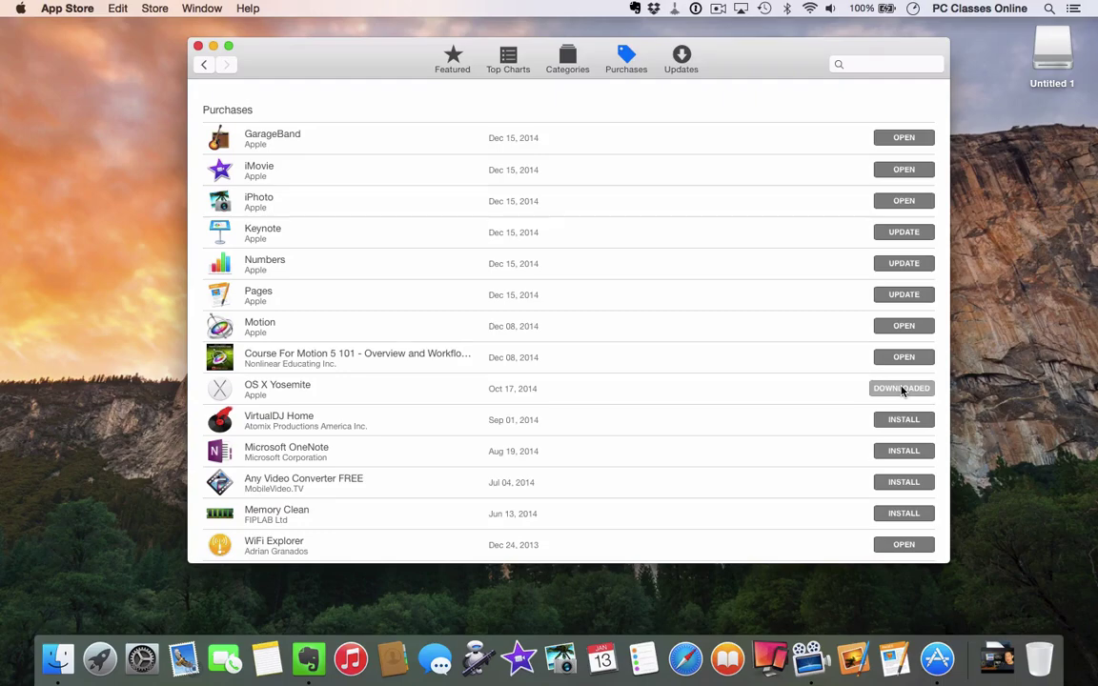
left_click(199, 46)
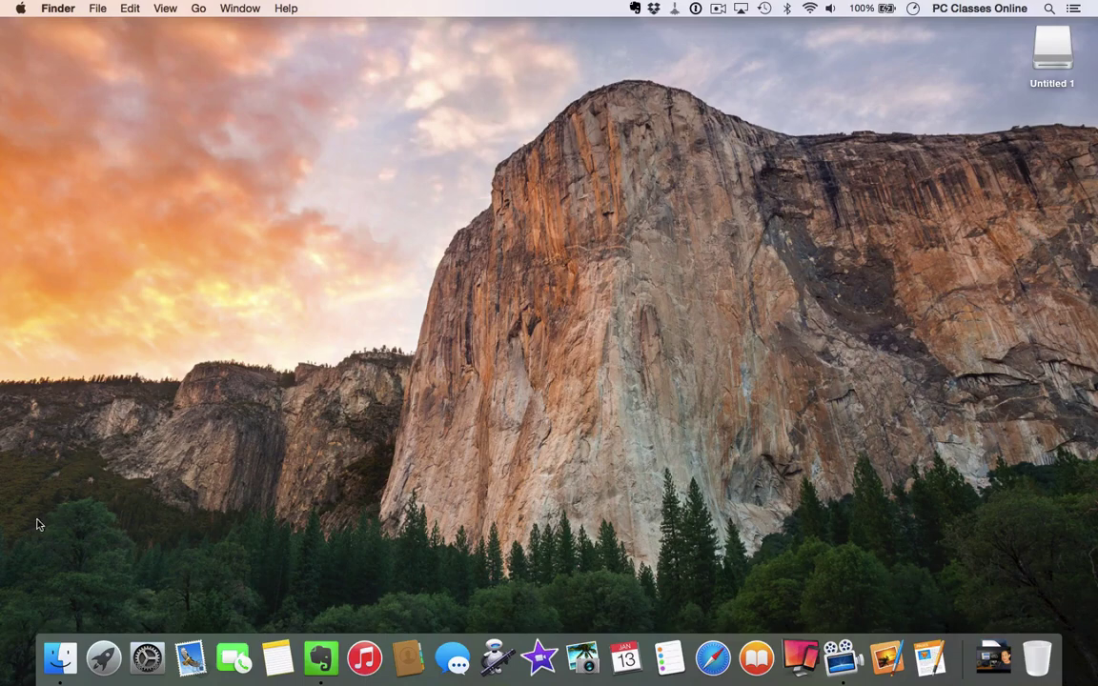
Show the package contents of Install OS X Yosemite.app from the Applications folder in Finder
left_click(67, 630)
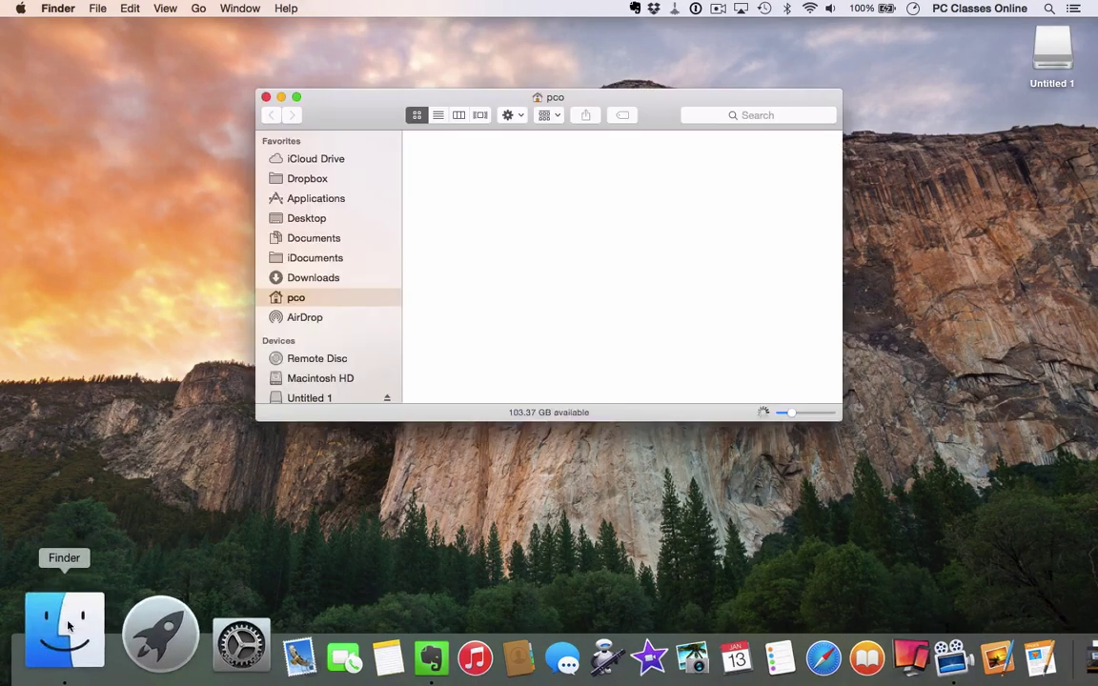
left_click(300, 197)
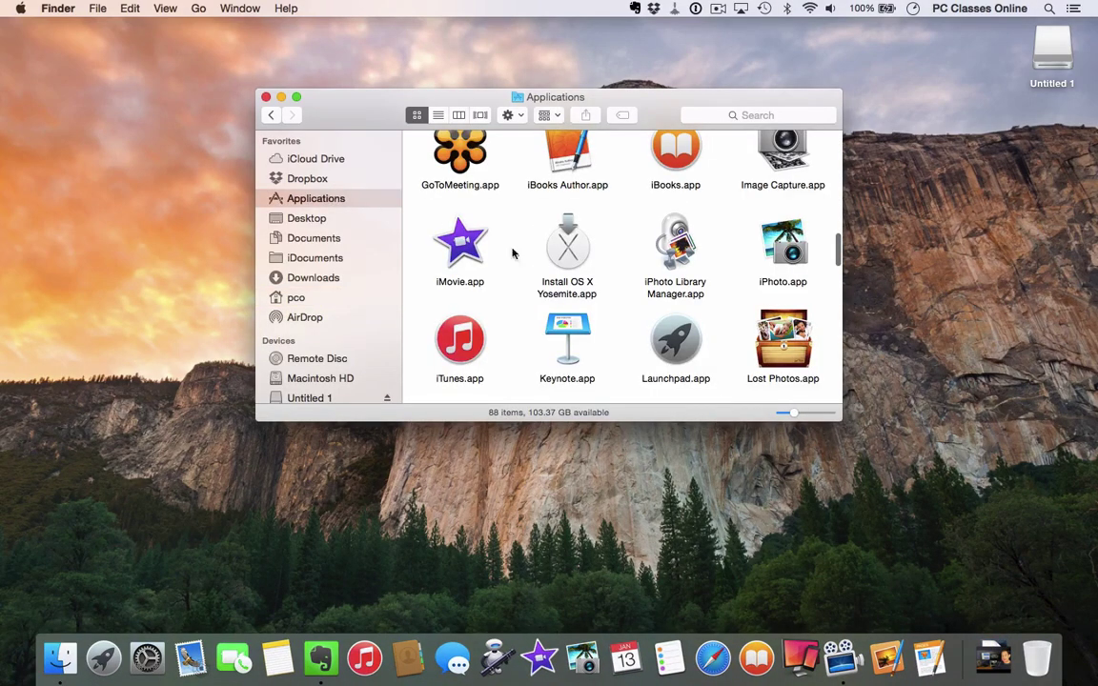
left_click(572, 243)
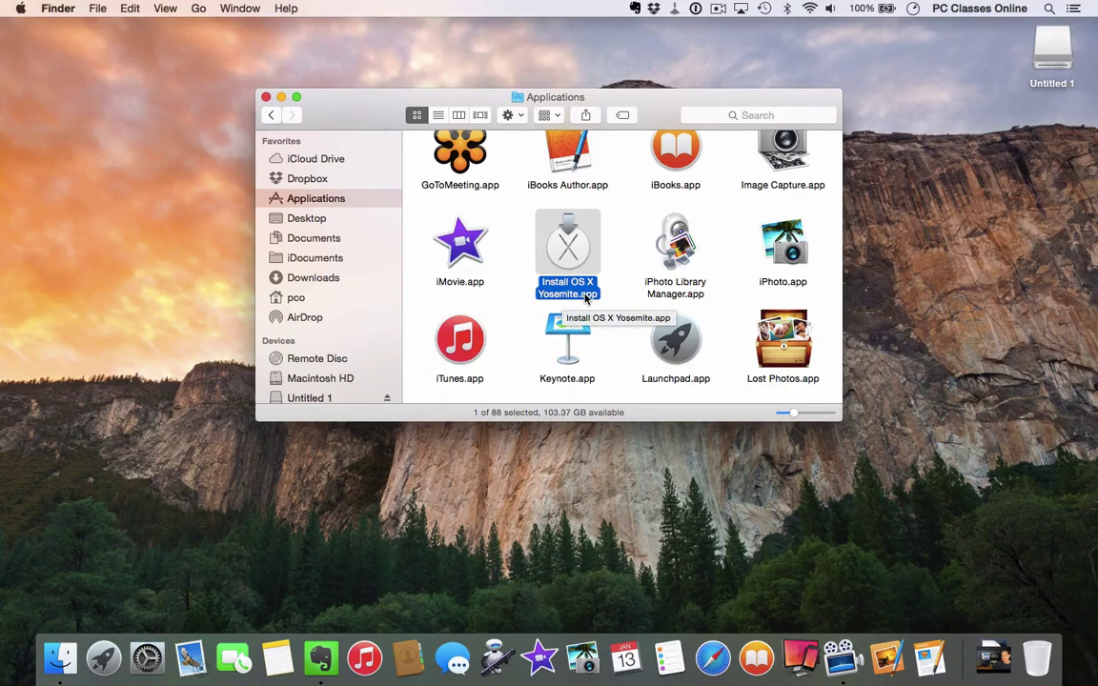
right_click(561, 246)
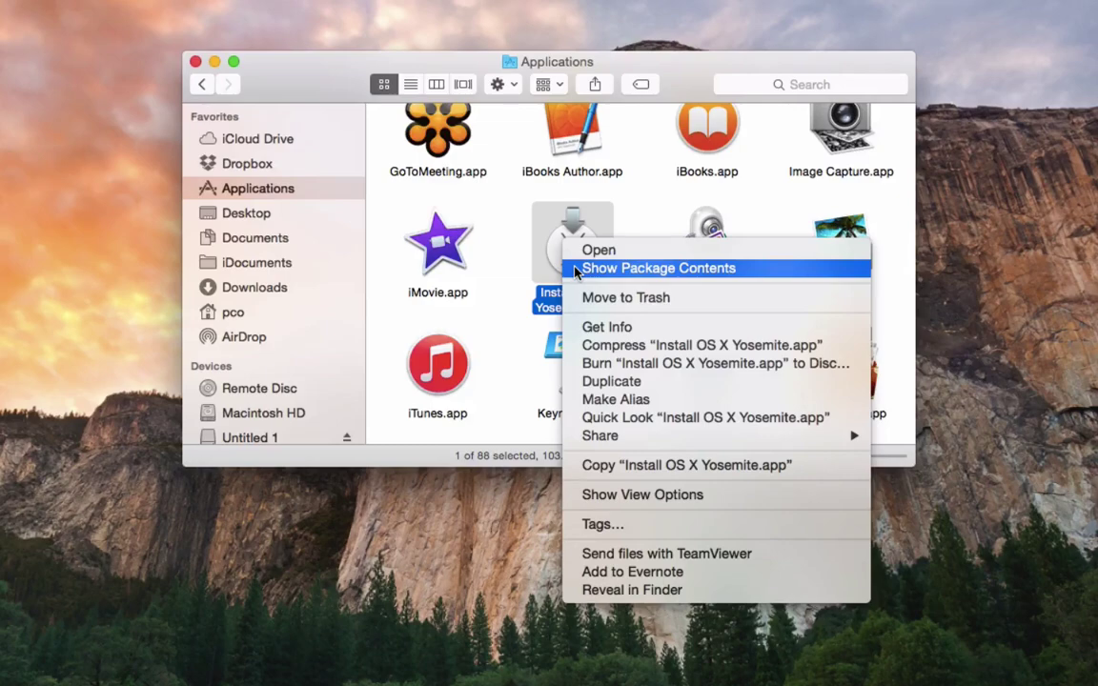
left_click(576, 272)
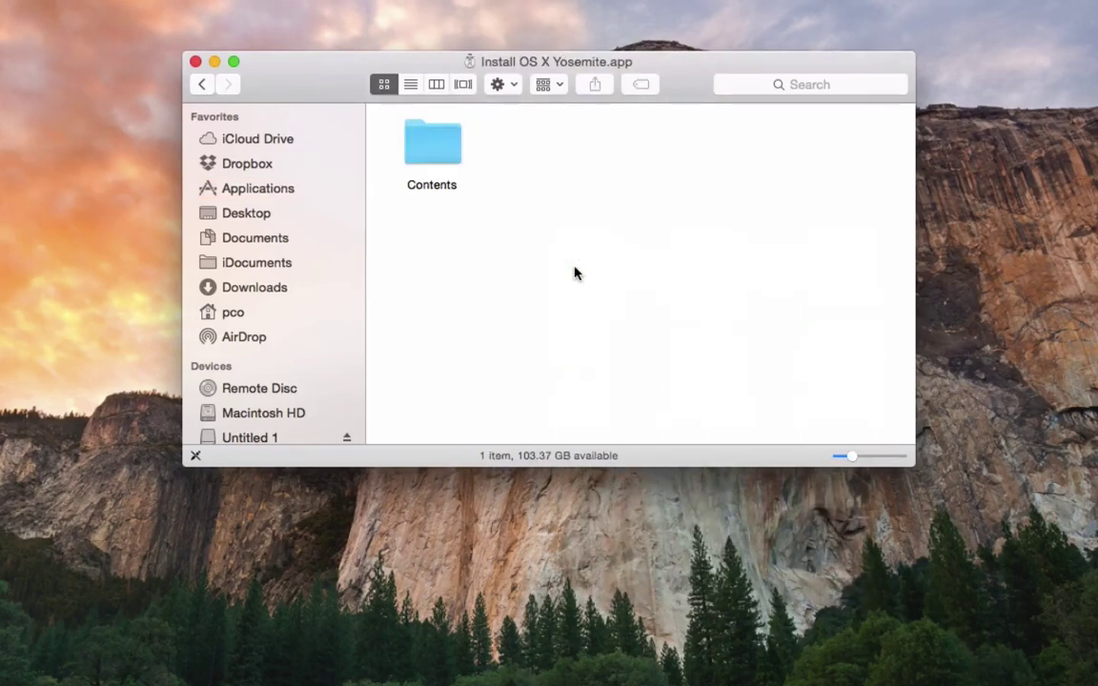
Mount InstallESD.dmg from the SharedSupport folder inside the installer's Contents folder
double_click(420, 142)
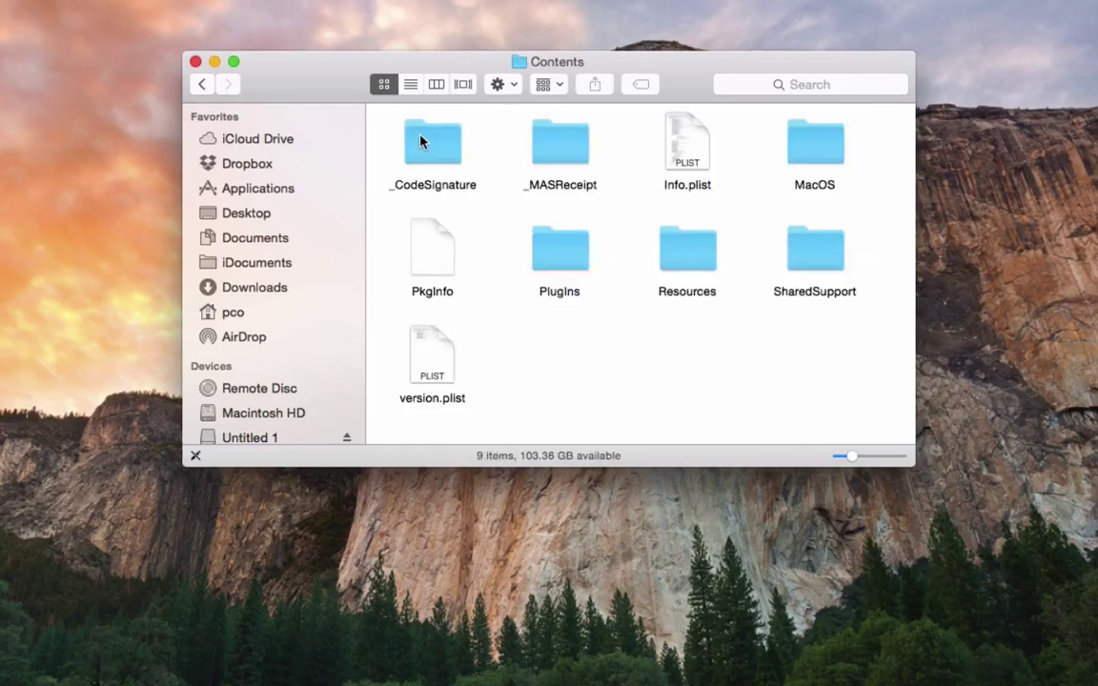
double_click(807, 255)
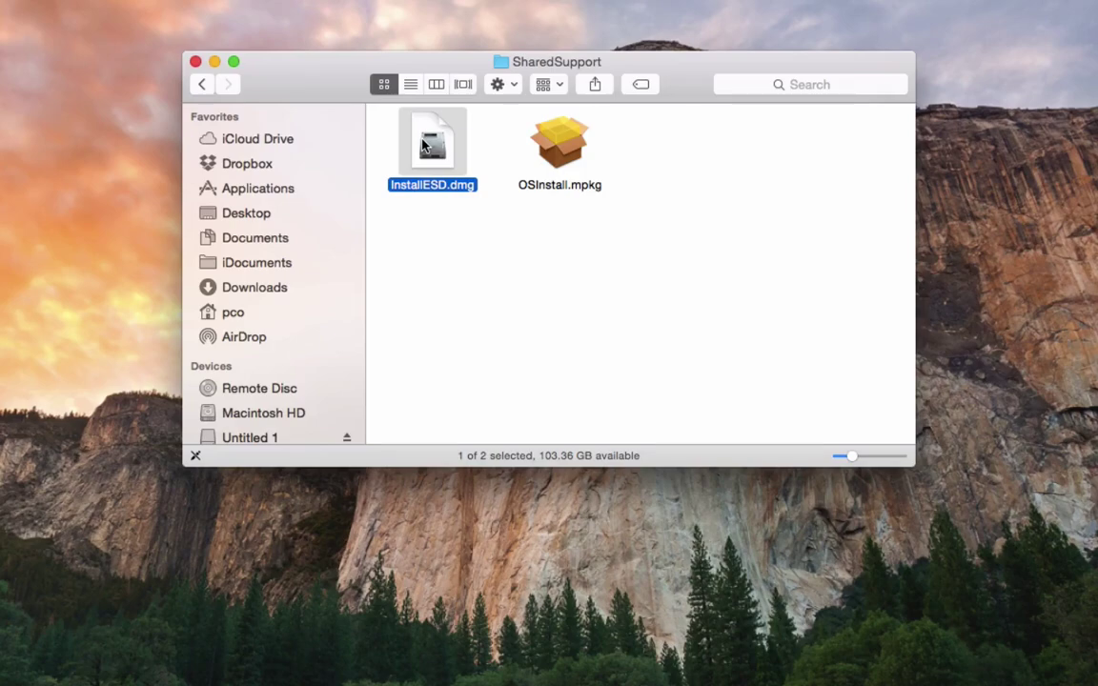
double_click(425, 143)
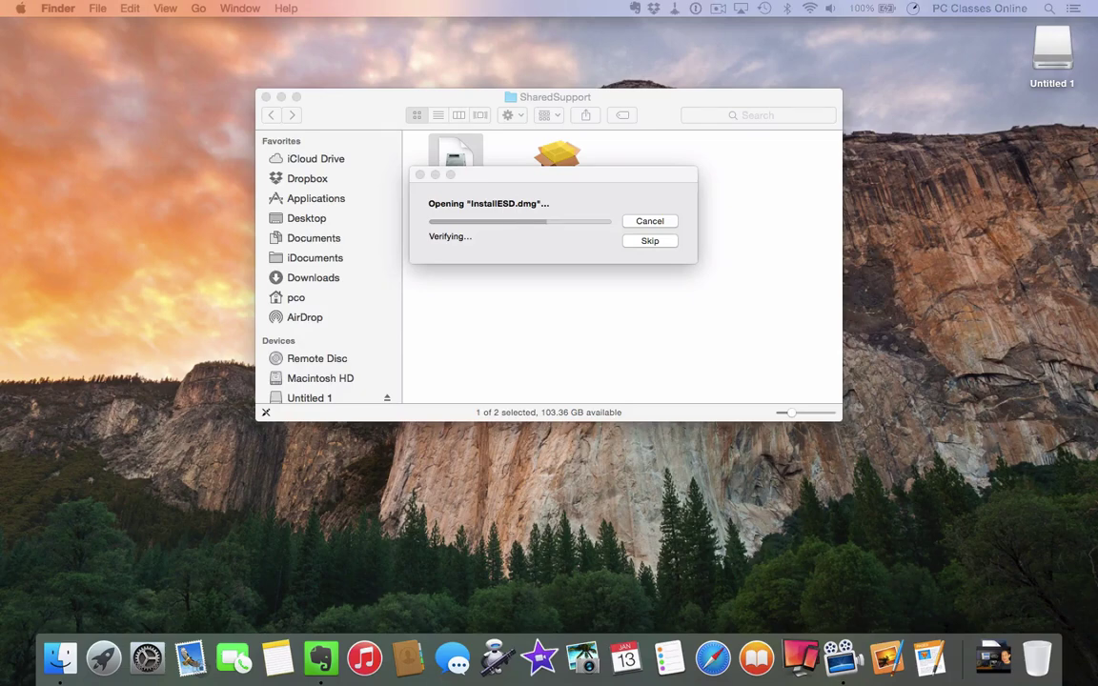
left_click(819, 192)
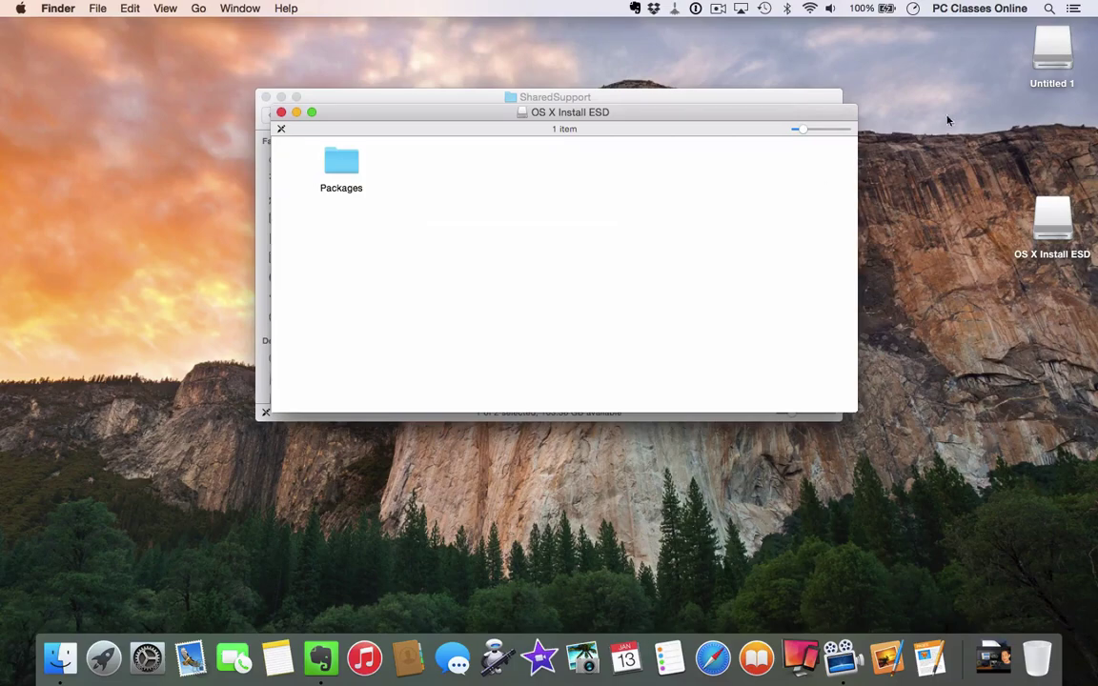
Show hidden files by running "defaults write com.apple.finder AppleShowAllFiles 1 && killall Finder" in Terminal
left_click(1049, 8)
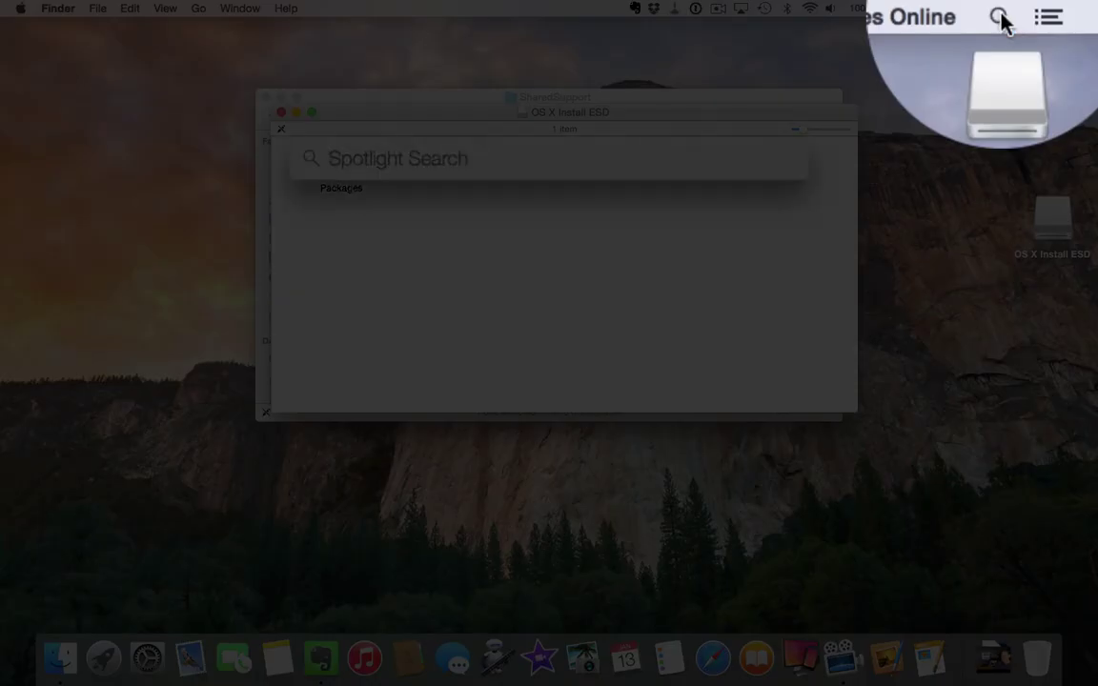
type("term")
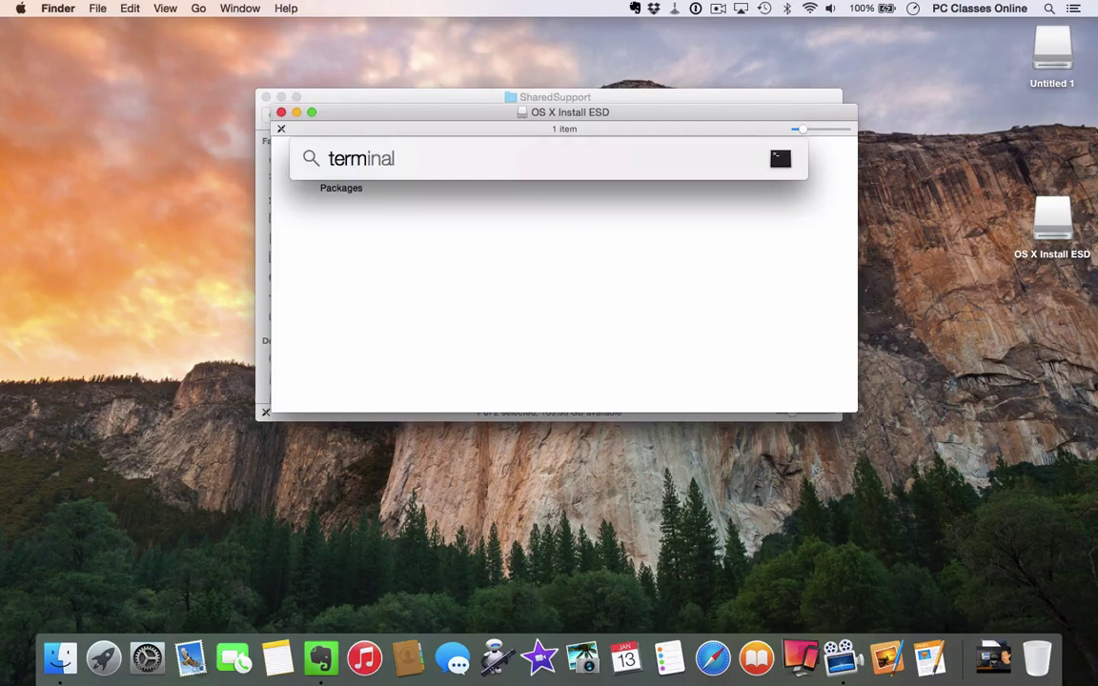
key("Return")
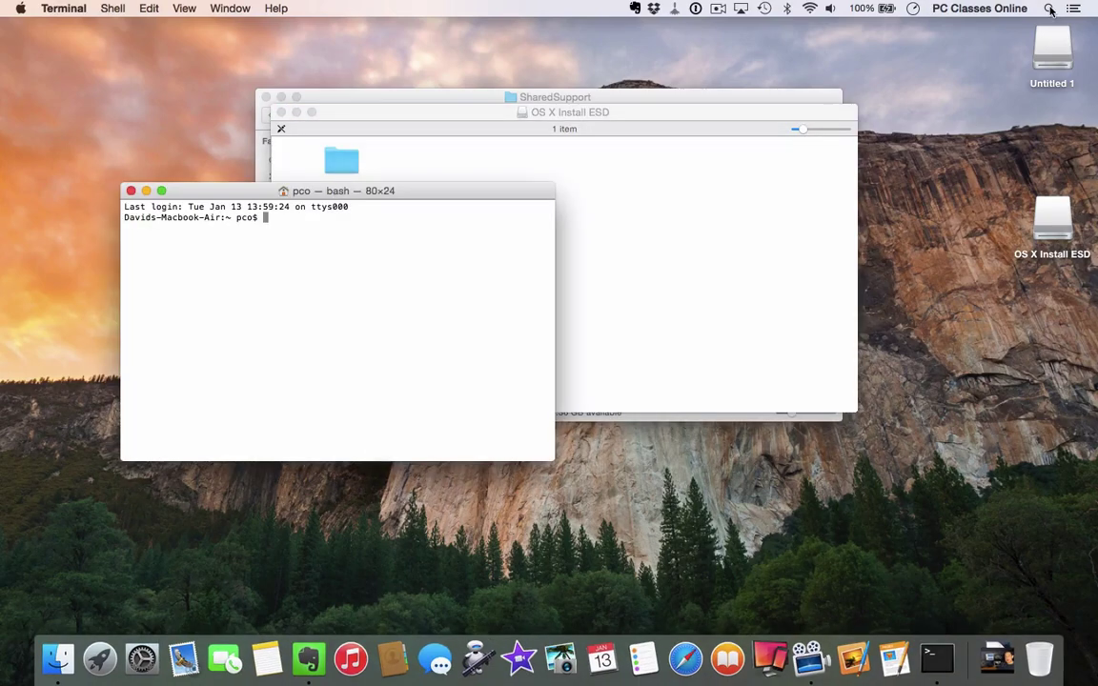
type("defaults write com.apple.finder AppleShowAllFiles 1 && killall Finder")
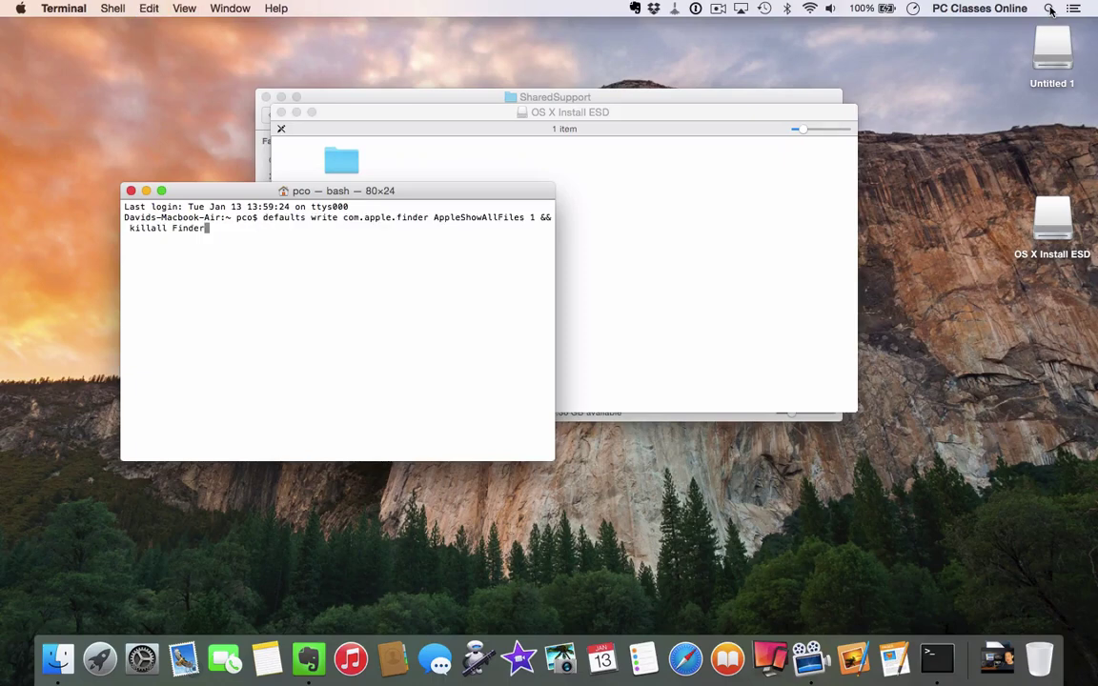
key("Return")
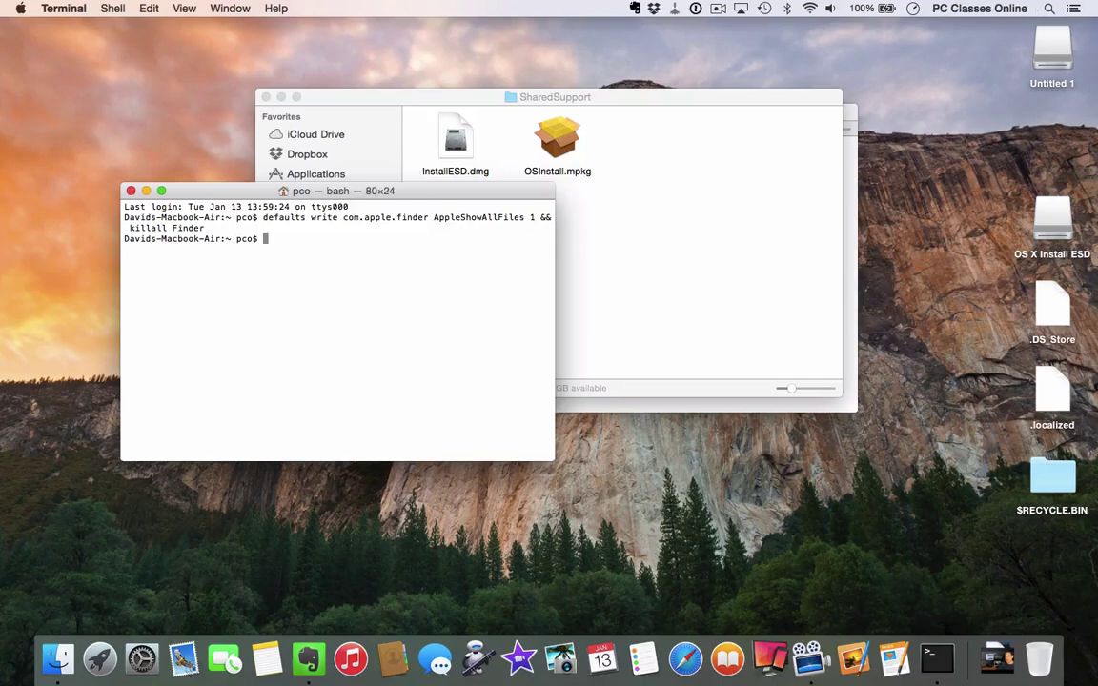
Quit Terminal and close the SharedSupport window to leave the OS X Install ESD window in view
left_click(56, 13)
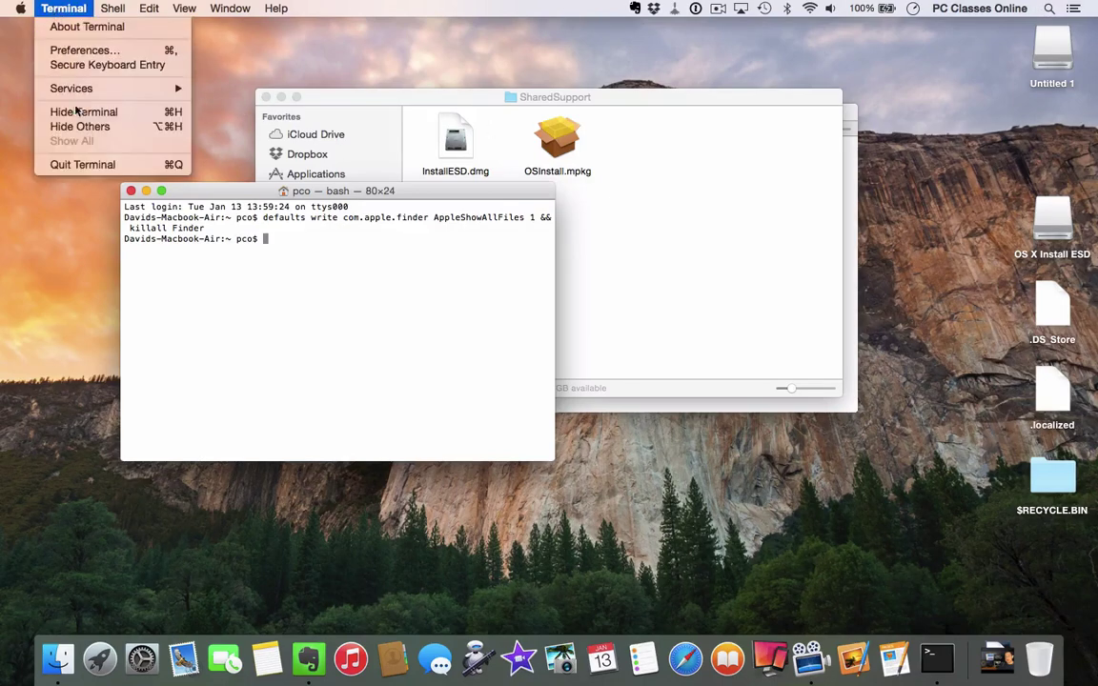
left_click(75, 164)
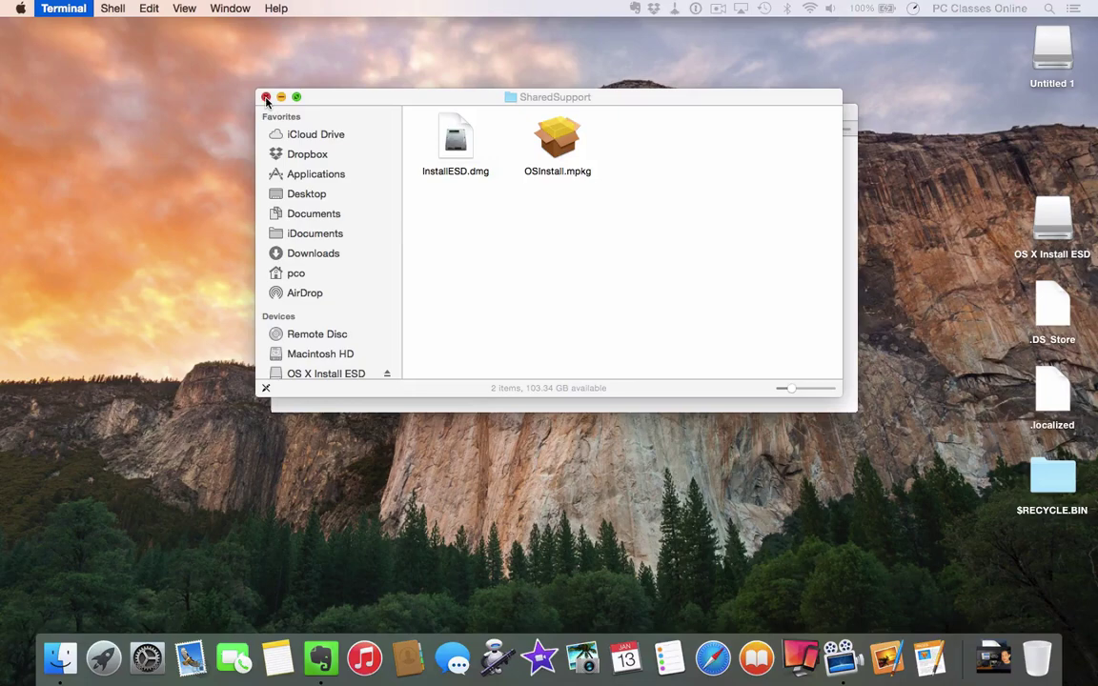
left_click(266, 97)
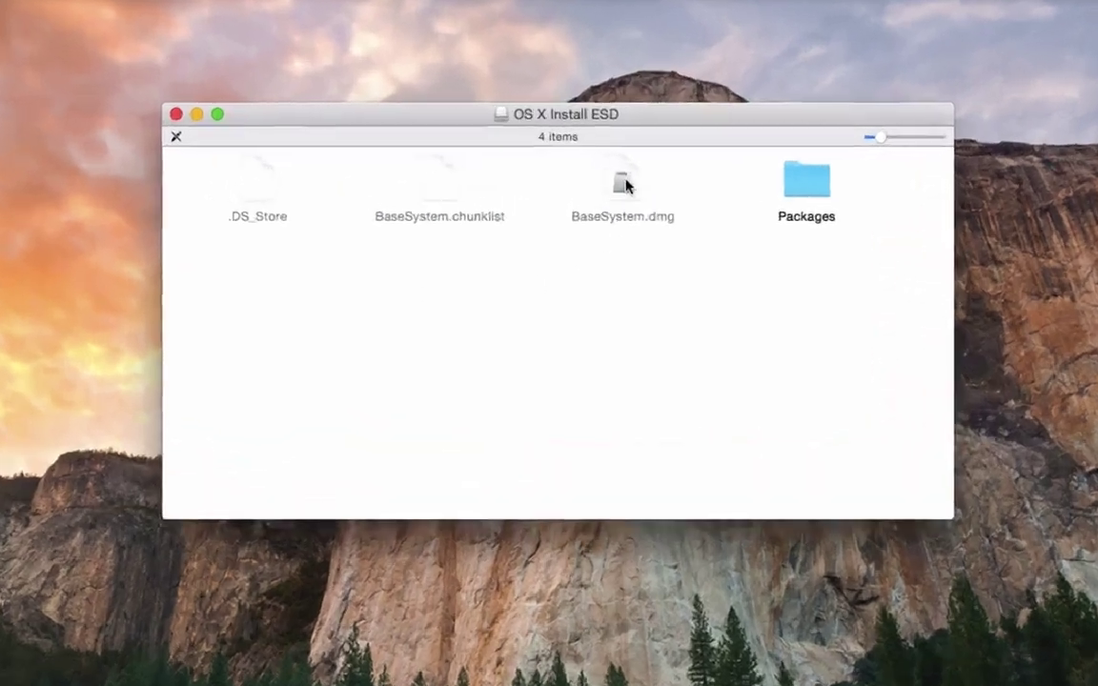
Select BaseSystem.dmg in the OS X Install ESD window and launch Disk Utility
left_click(614, 165)
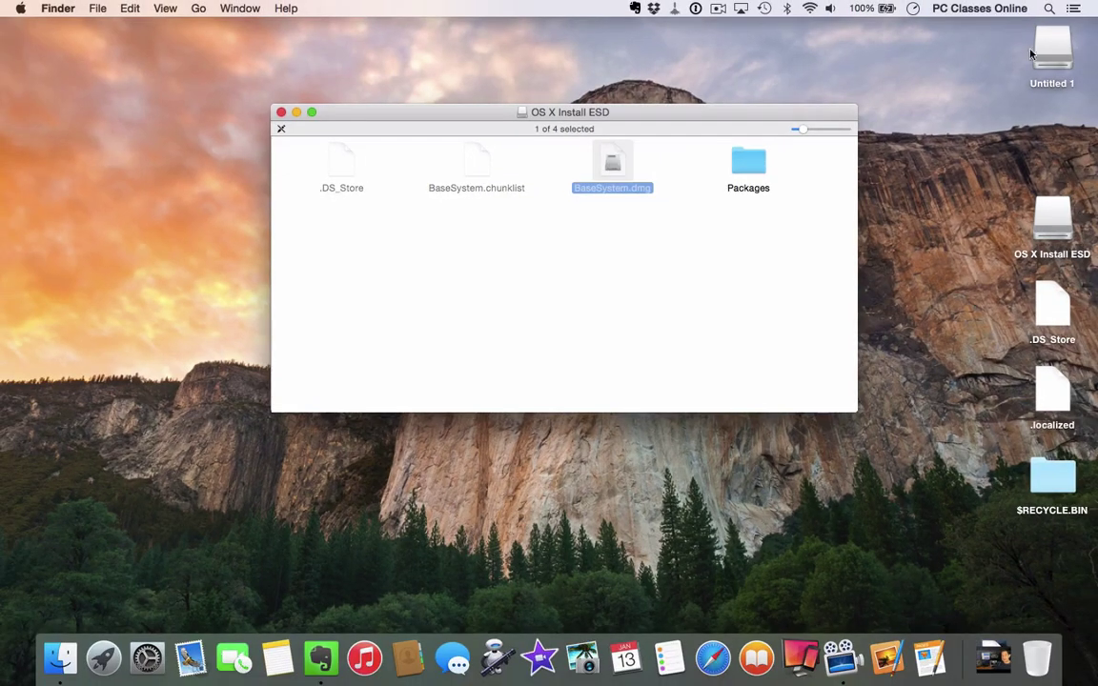
left_click(1049, 9)
type("disk")
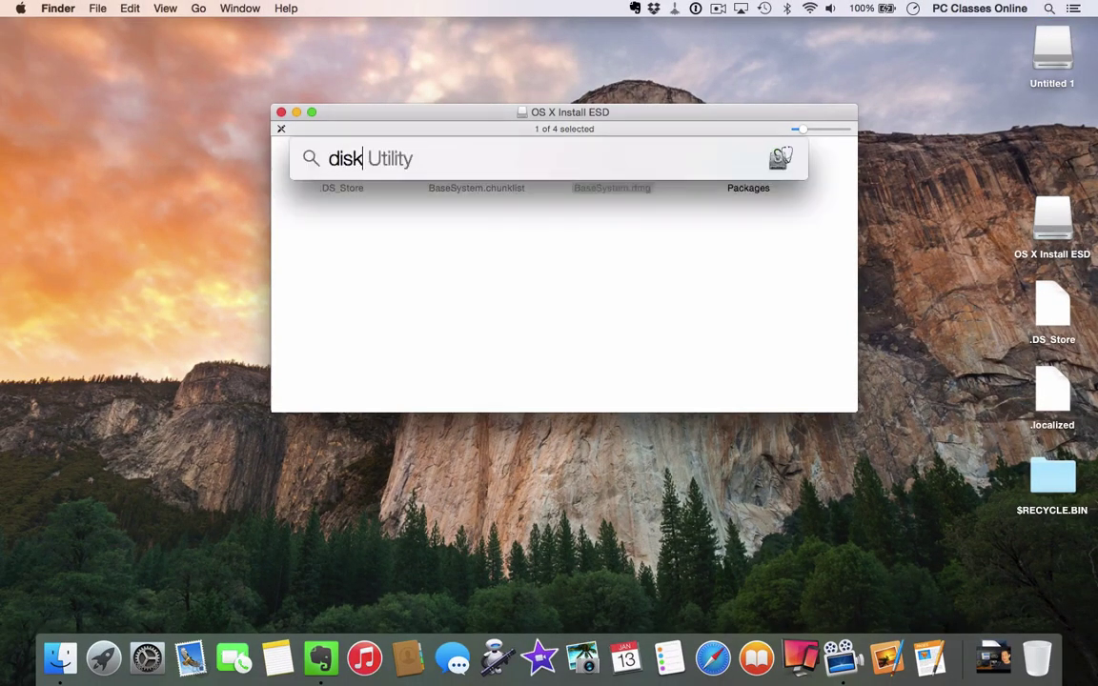
key("Return")
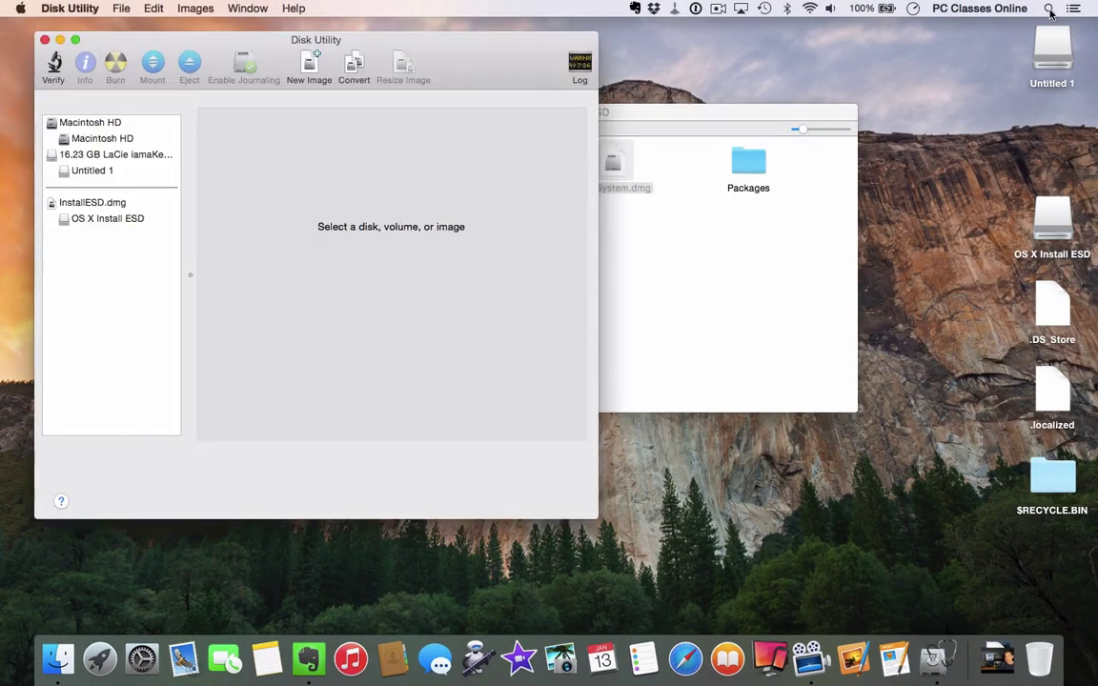
Add BaseSystem.dmg from the OS X Install ESD window to Disk Utility's list of disk images
left_click(783, 250)
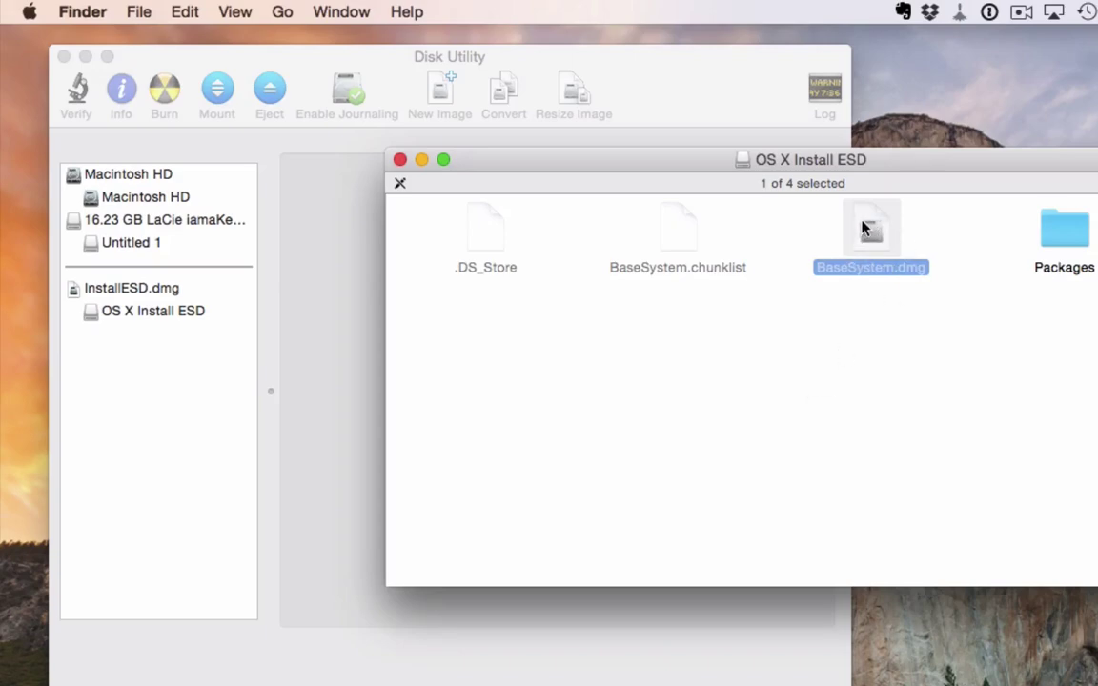
left_click_drag(862, 228, 105, 287)
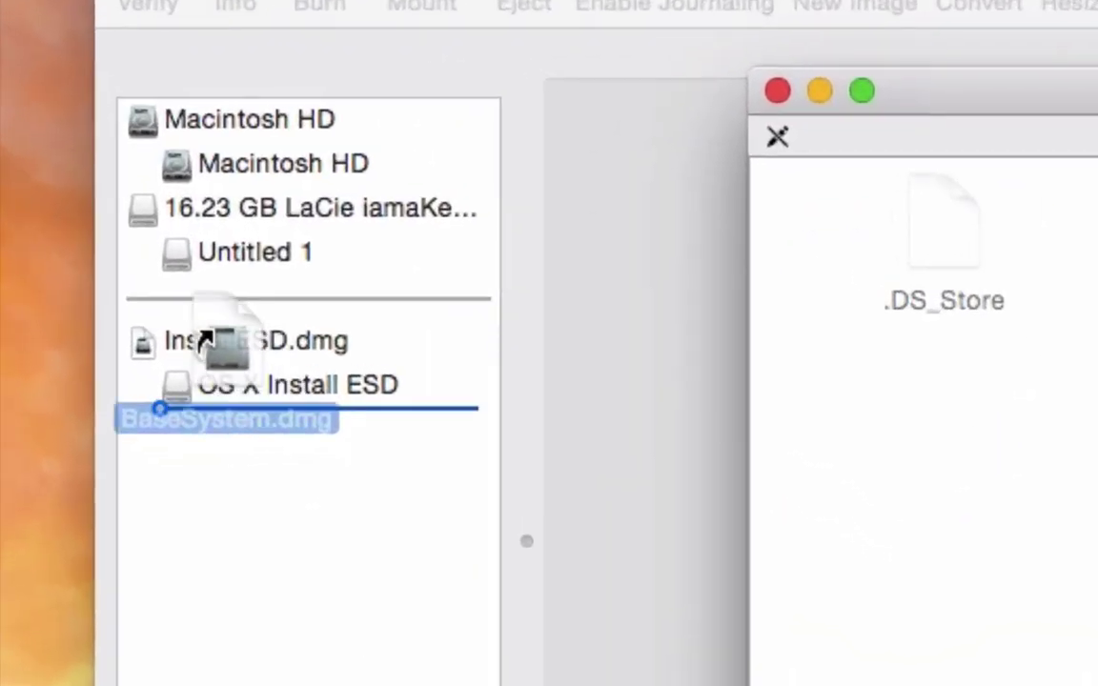
left_click_drag(203, 340, 215, 343)
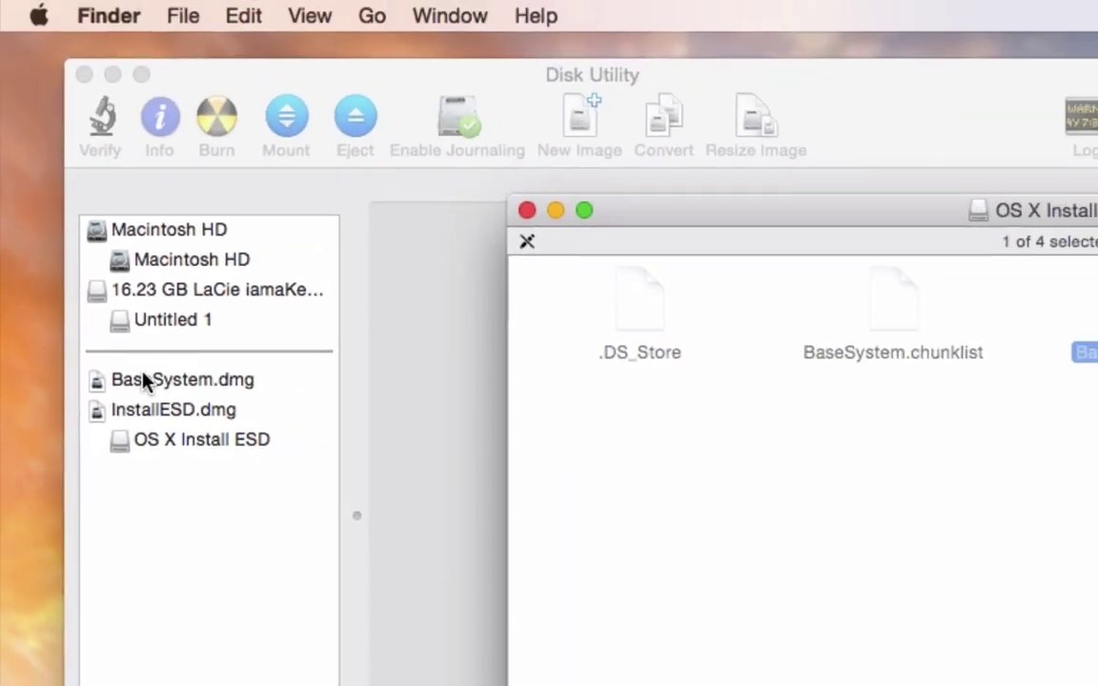
Set up a restore with BaseSystem.dmg as the source and the Untitled 1 volume as the destination
left_click(143, 379)
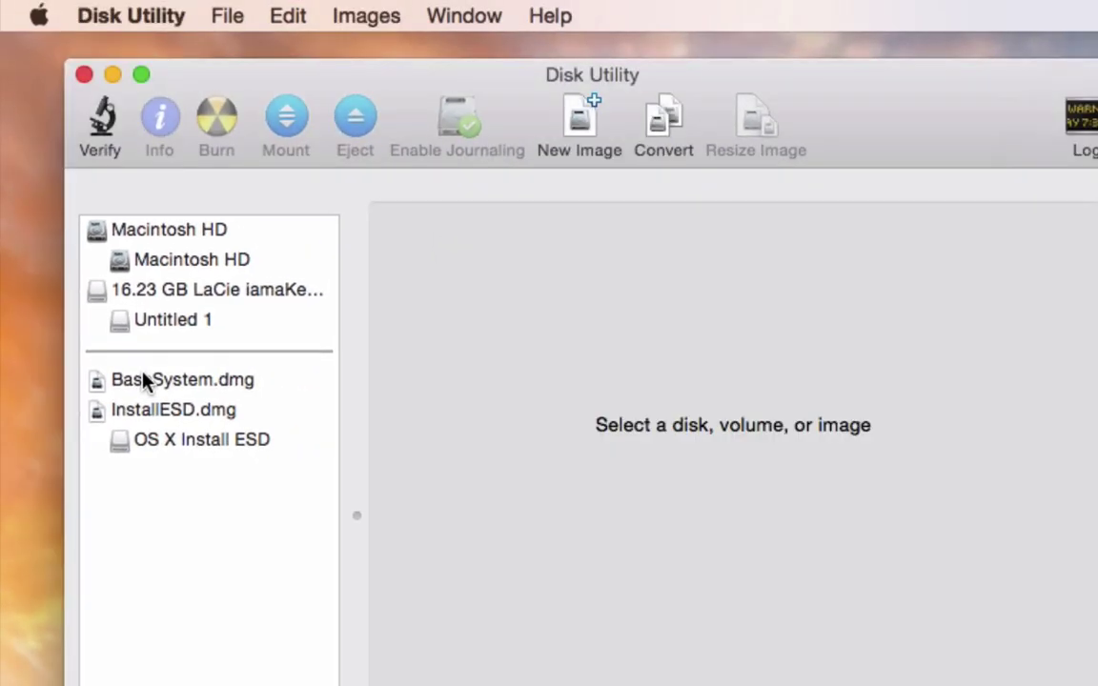
left_click(143, 379)
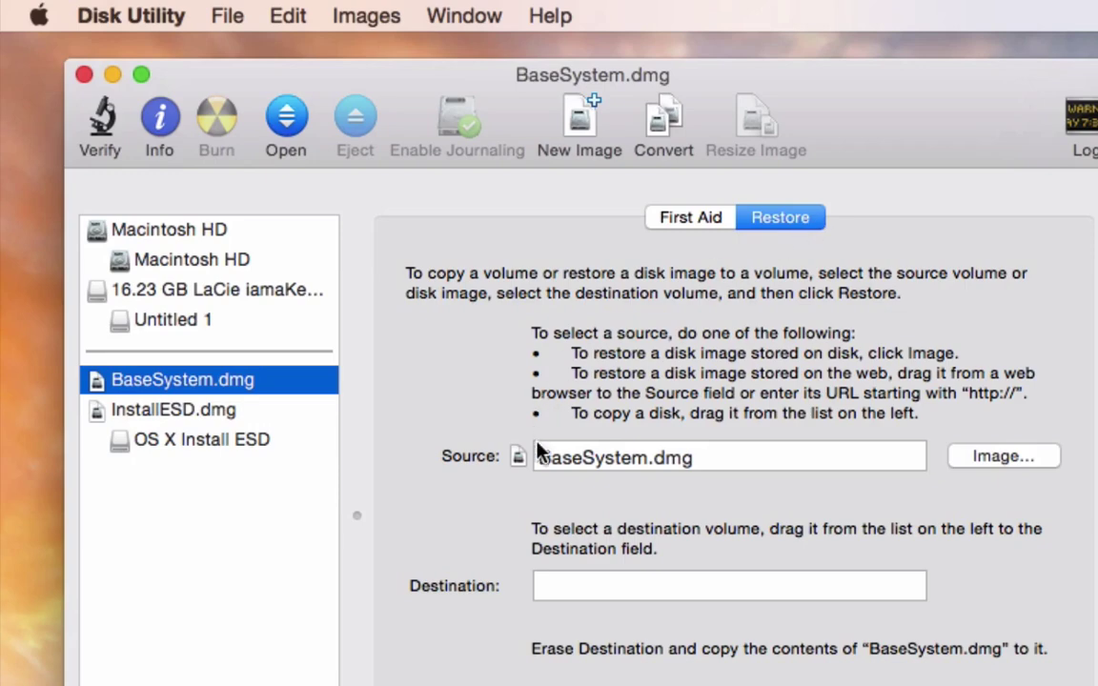
mouse_move(698, 458)
mouse_move(128, 324)
left_mouse_down()
mouse_move(336, 392)
mouse_move(567, 574)
left_mouse_up()
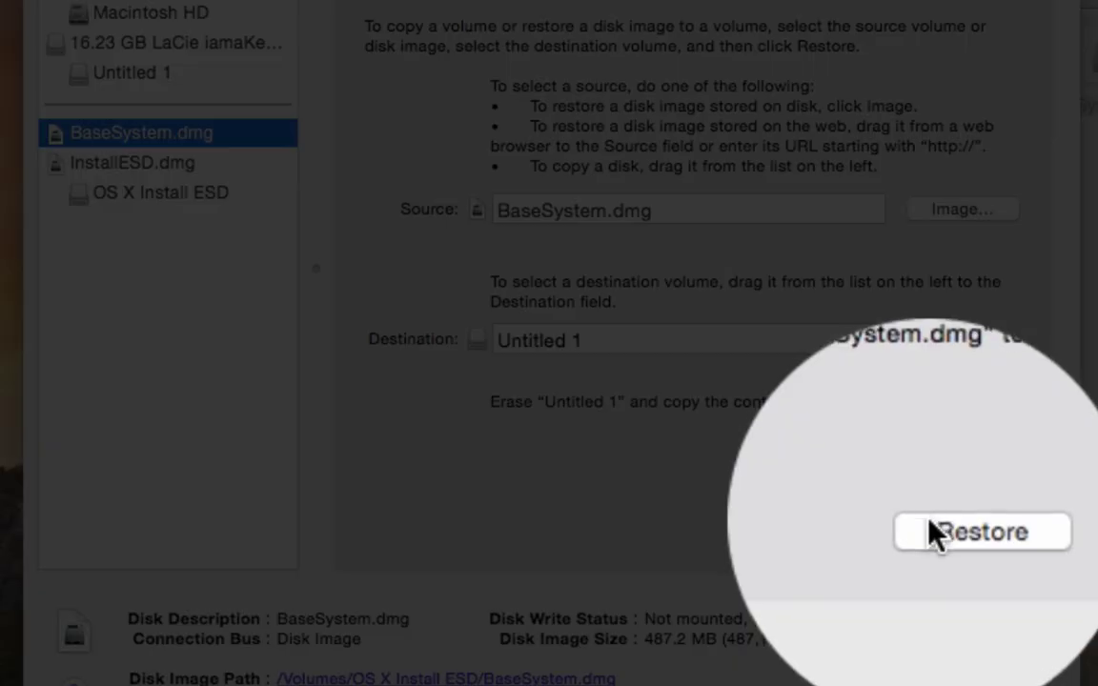
Start the restore, confirm erasing Untitled 1, and authorize it with the account password
left_click(929, 526)
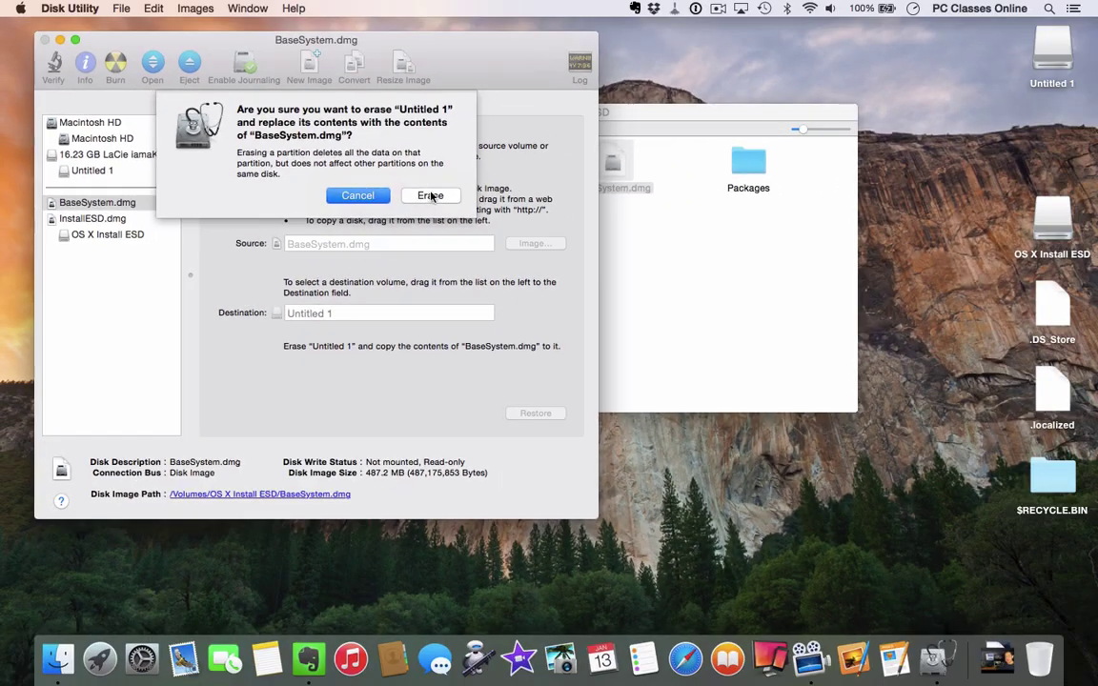
left_click(431, 195)
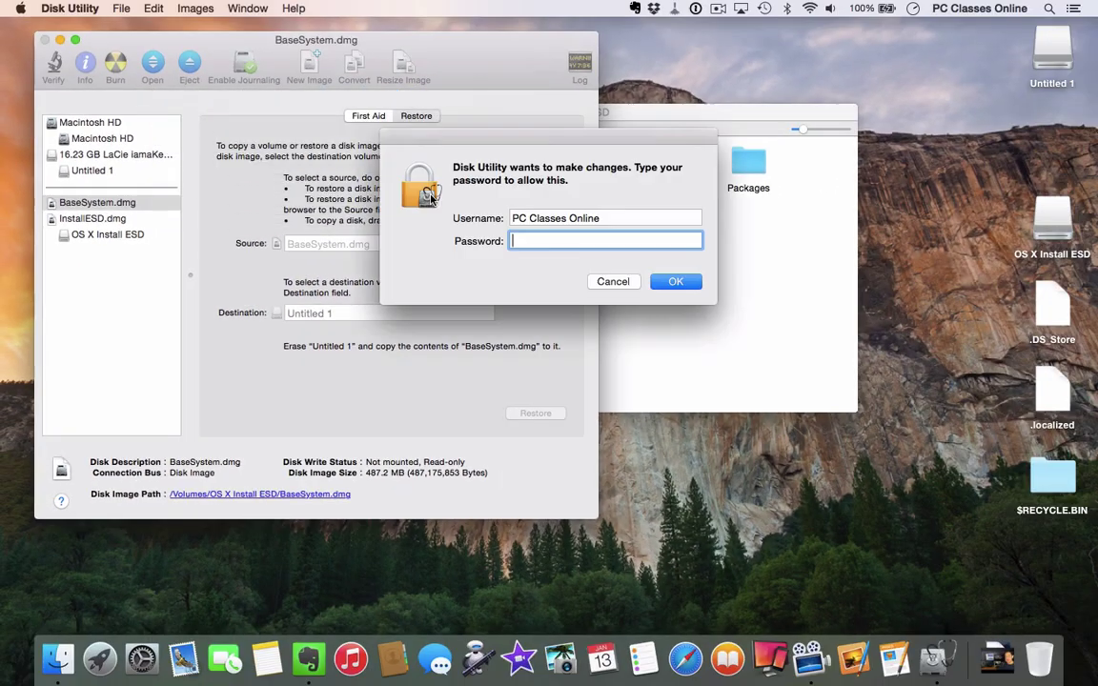
key("Return")
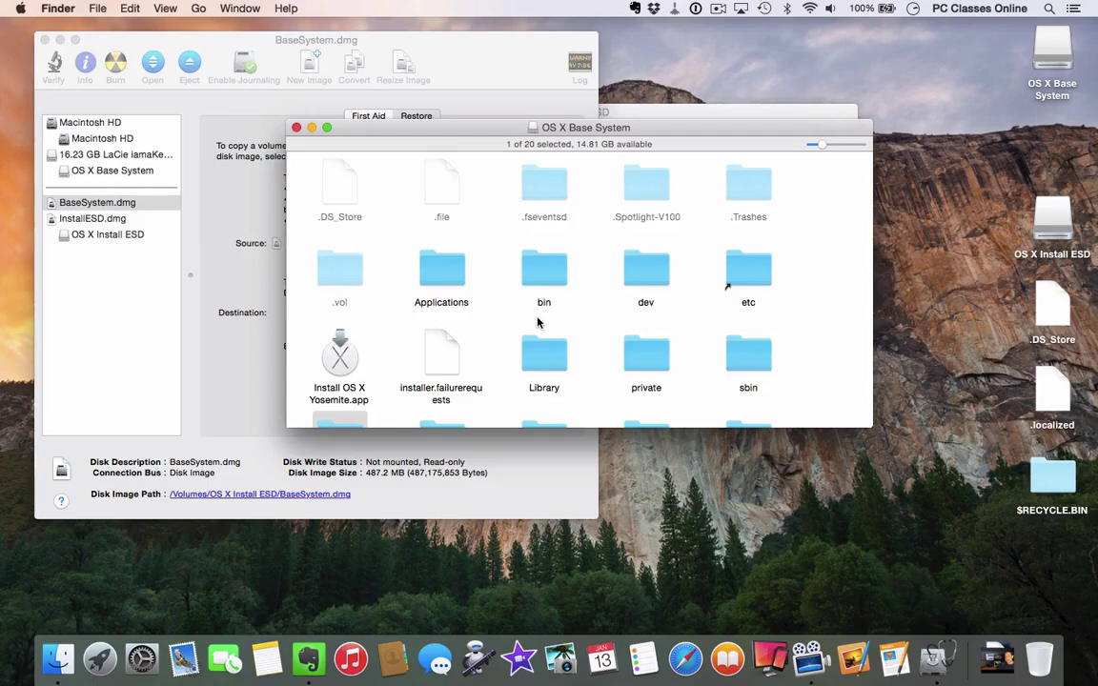
Delete the Packages alias from the System > Installation folder on the OS X Base System volume
scroll(537, 323, "down", 3)
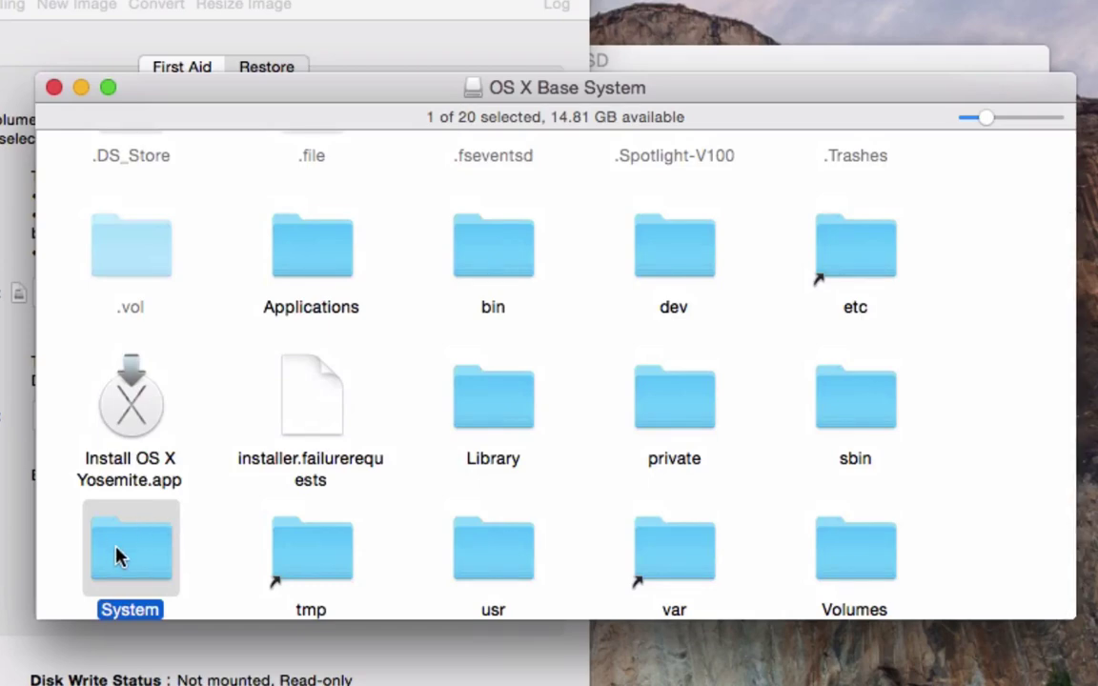
double_click(116, 557)
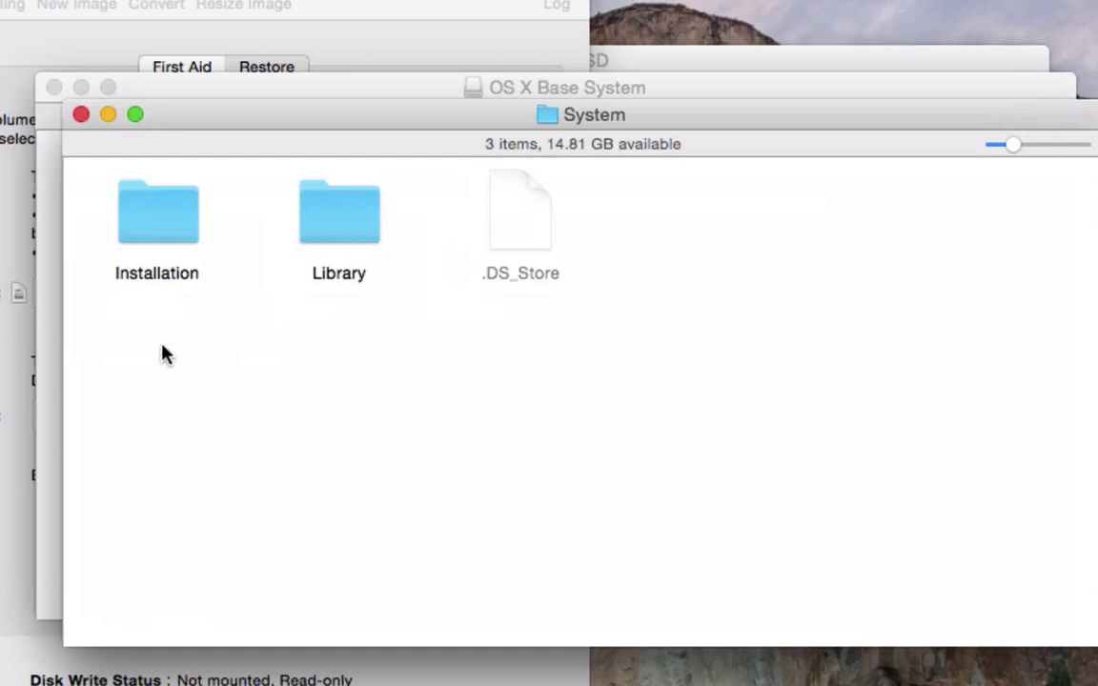
double_click(148, 228)
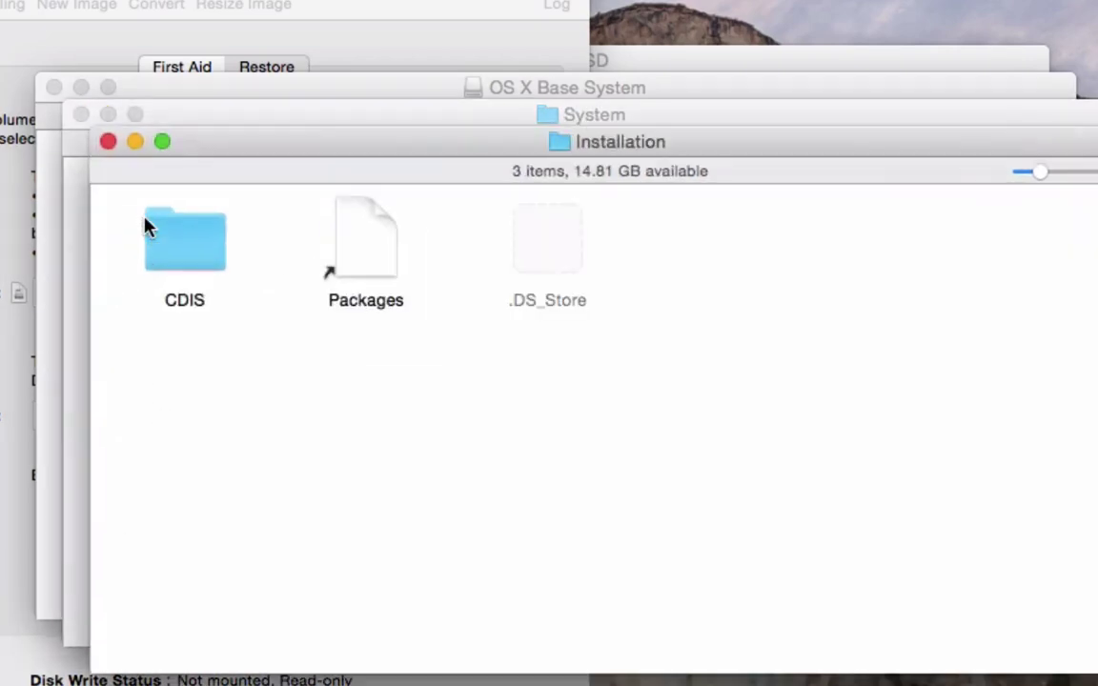
left_click(372, 221)
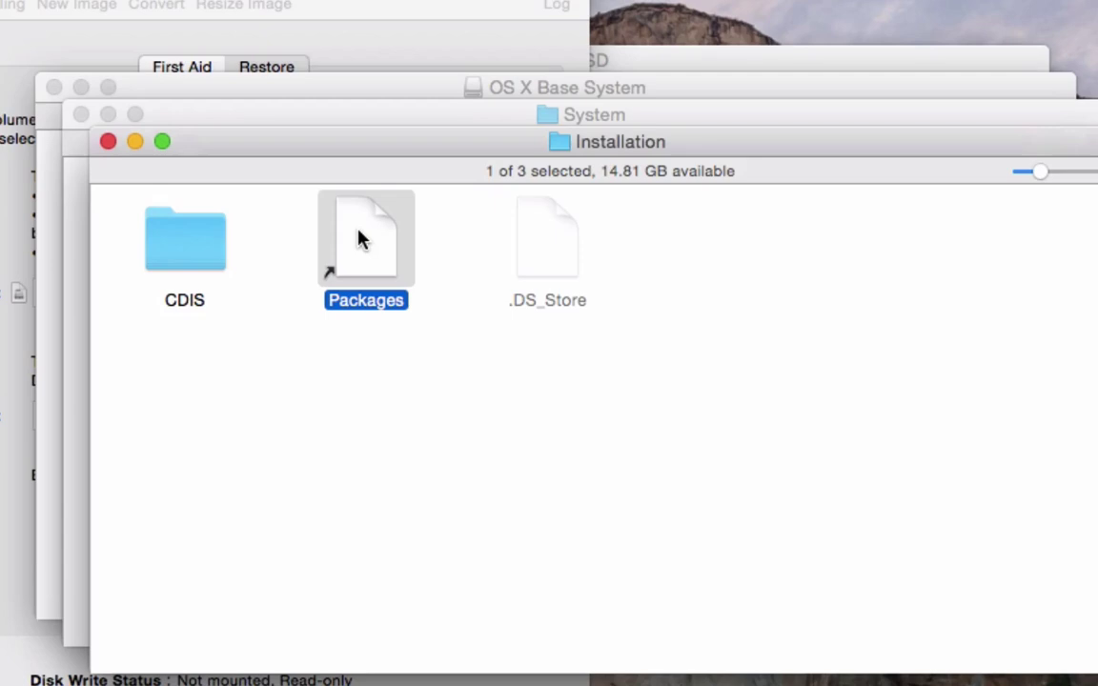
key("super+BackSpace")
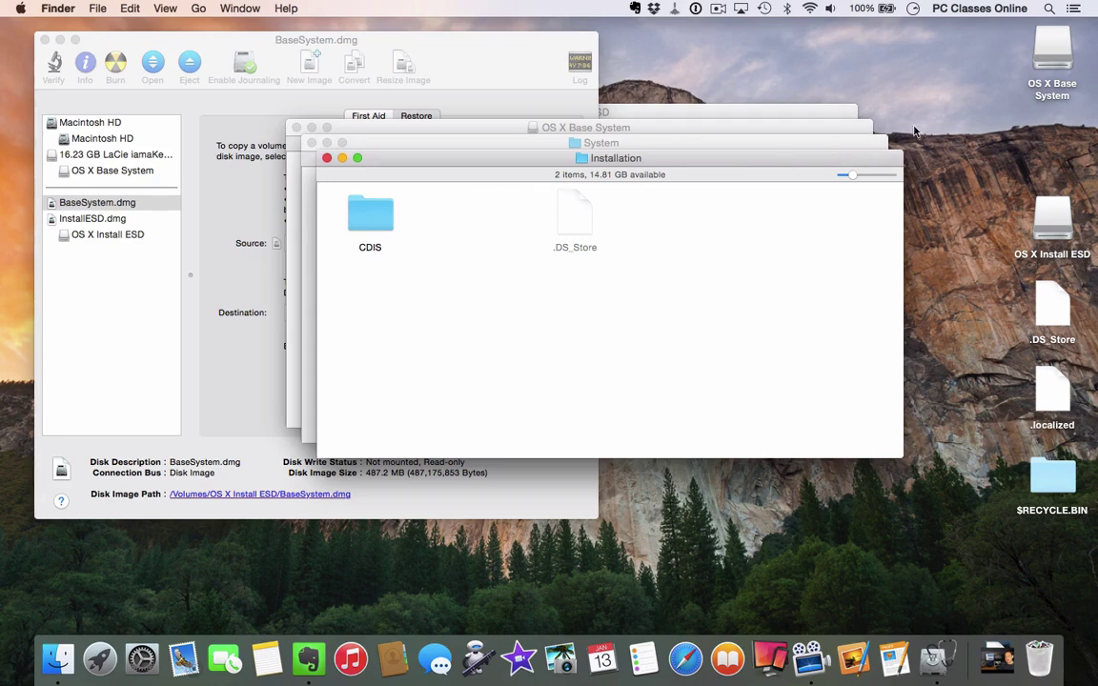
Copy the Packages folder from the OS X Install ESD volume into the Installation folder of OS X Base System
left_click(1050, 45)
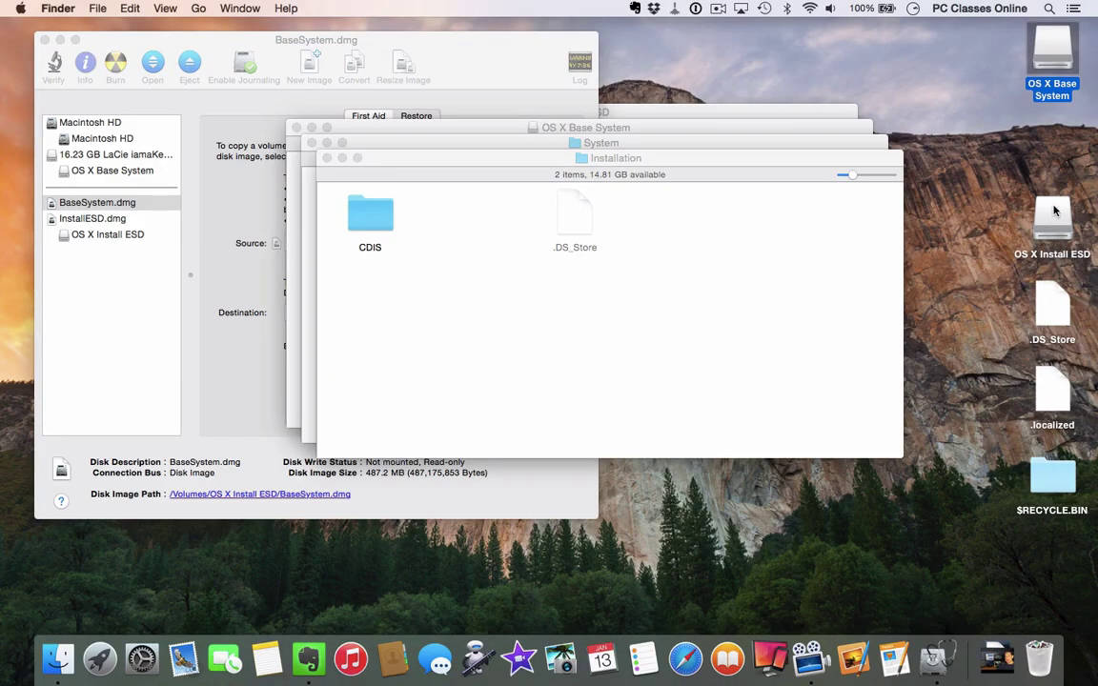
double_click(1054, 211)
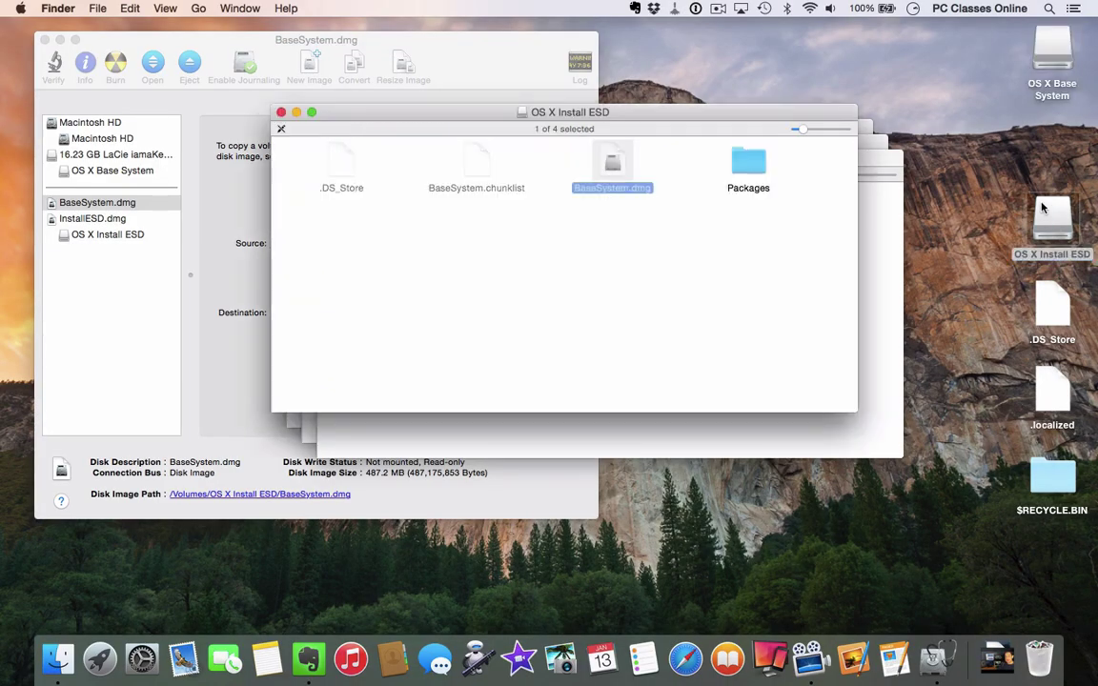
left_click_drag(711, 117, 901, 109)
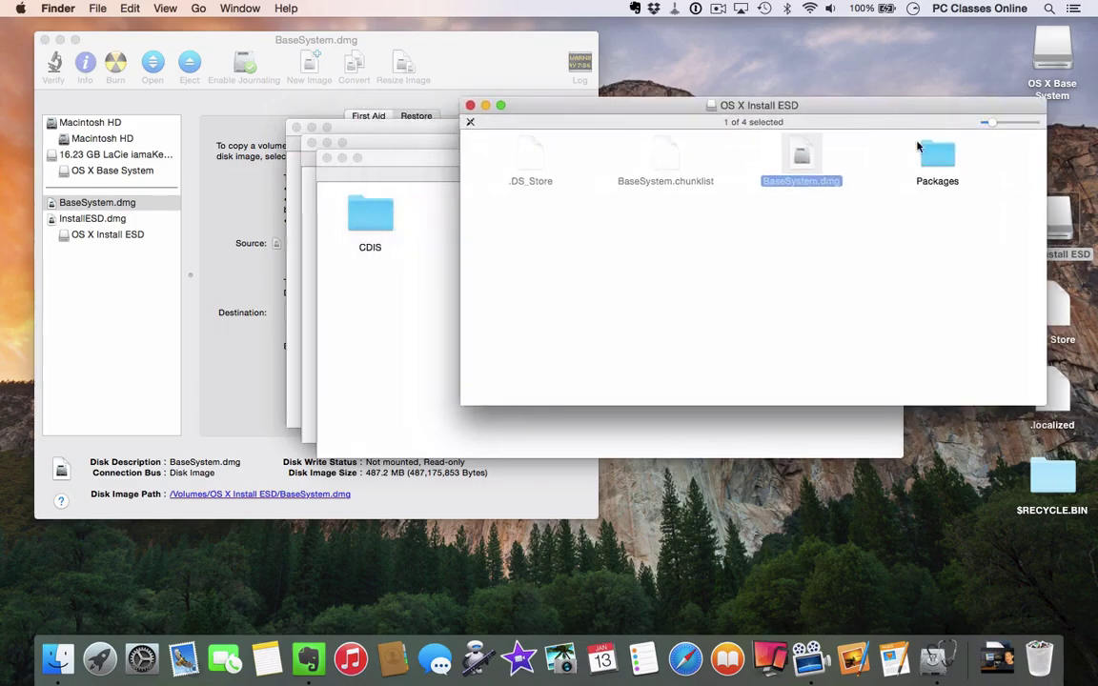
left_click(935, 164)
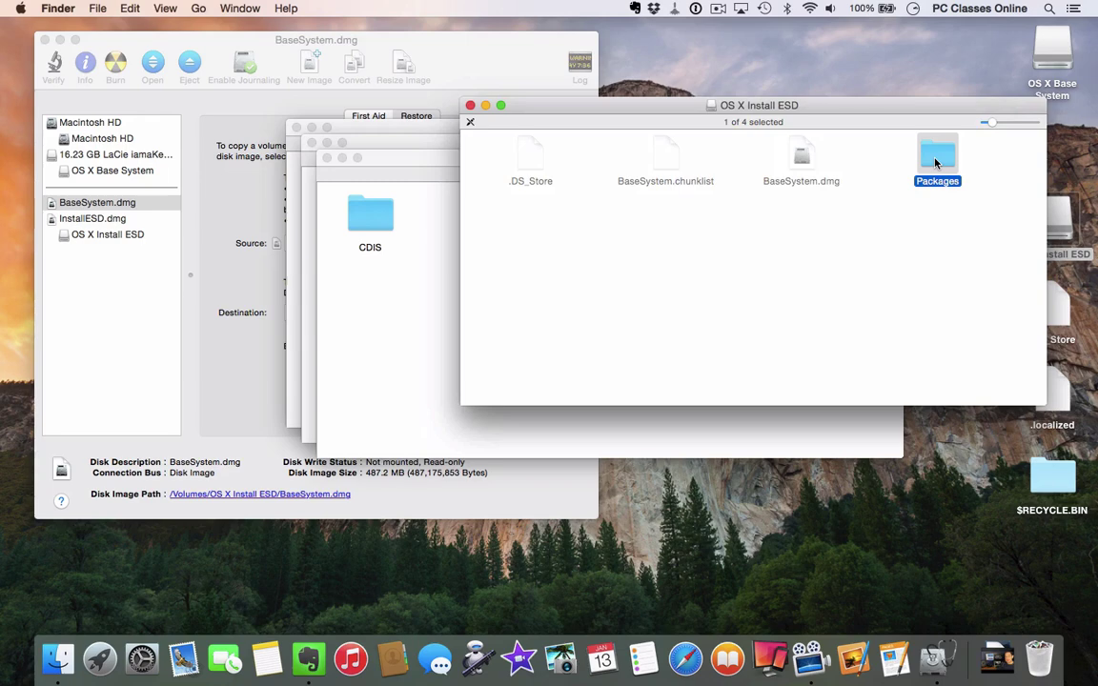
left_click_drag(937, 160, 429, 301)
left_click(405, 356)
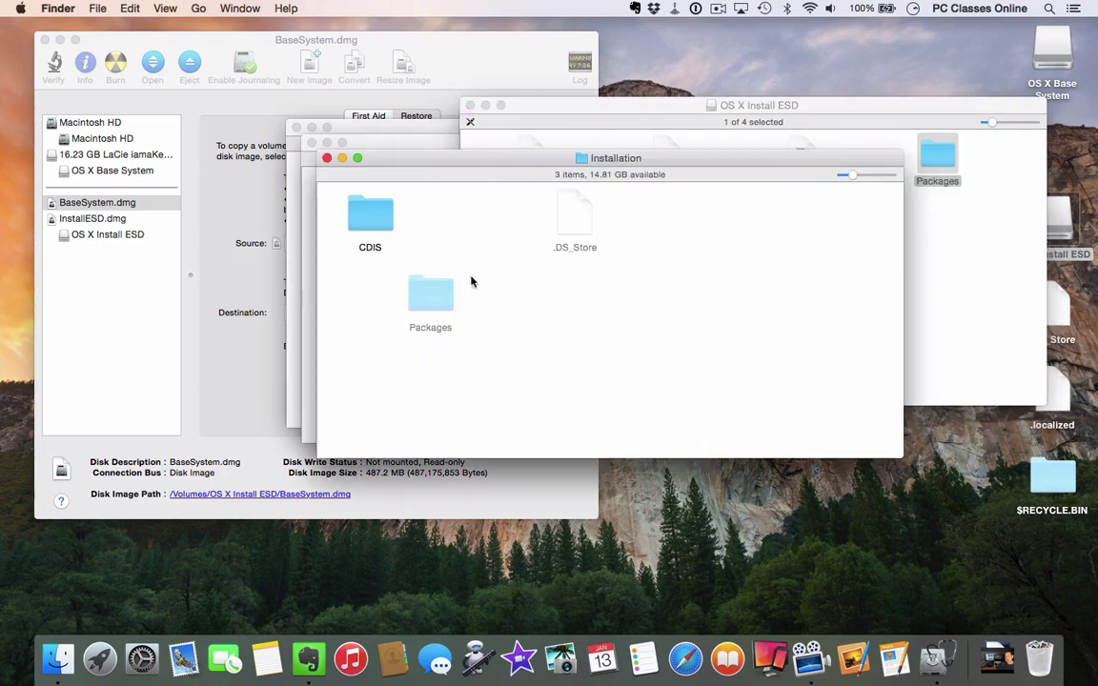
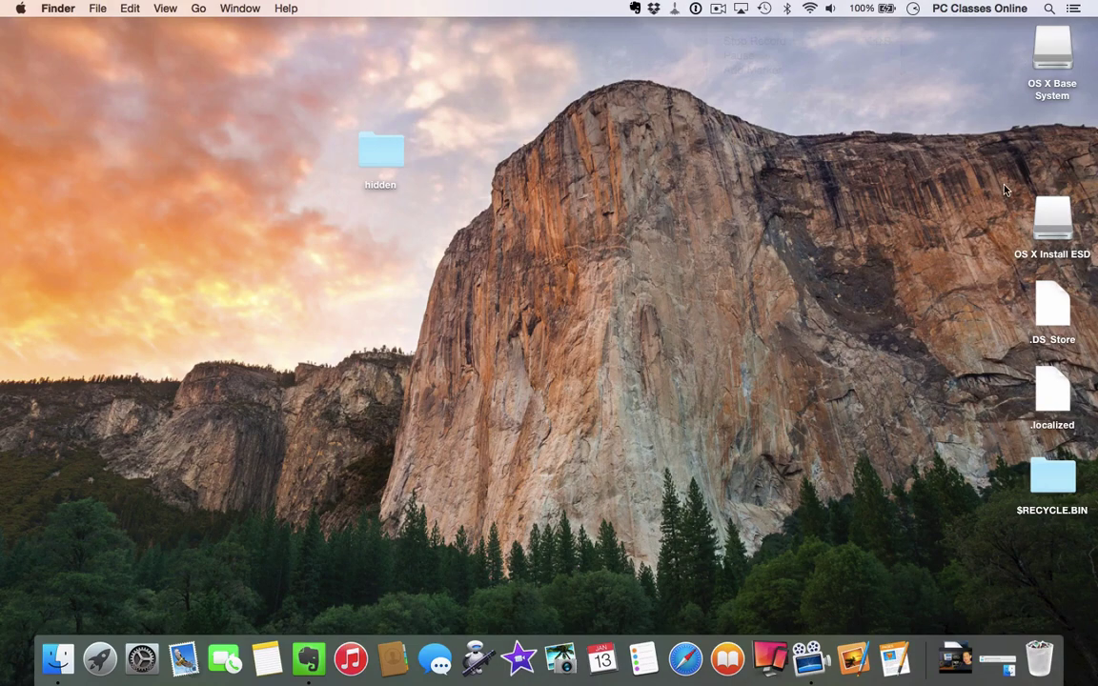
Open the OS X Base System and OS X Install ESD volumes in separate Finder windows side by side
left_click(1049, 35)
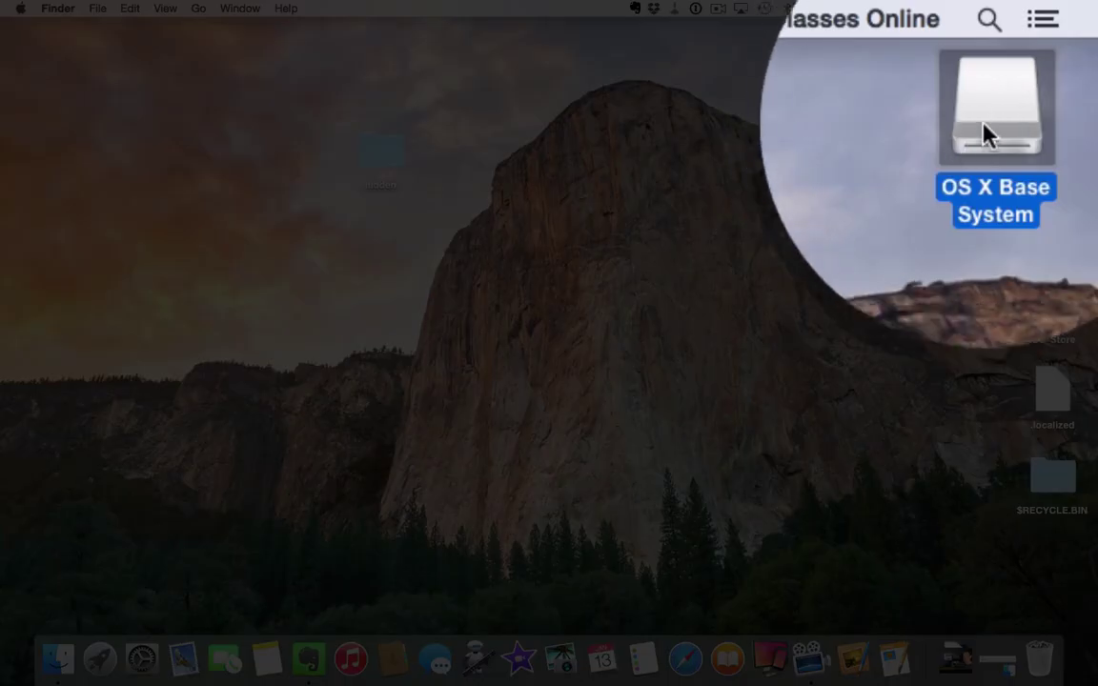
double_click(1052, 53)
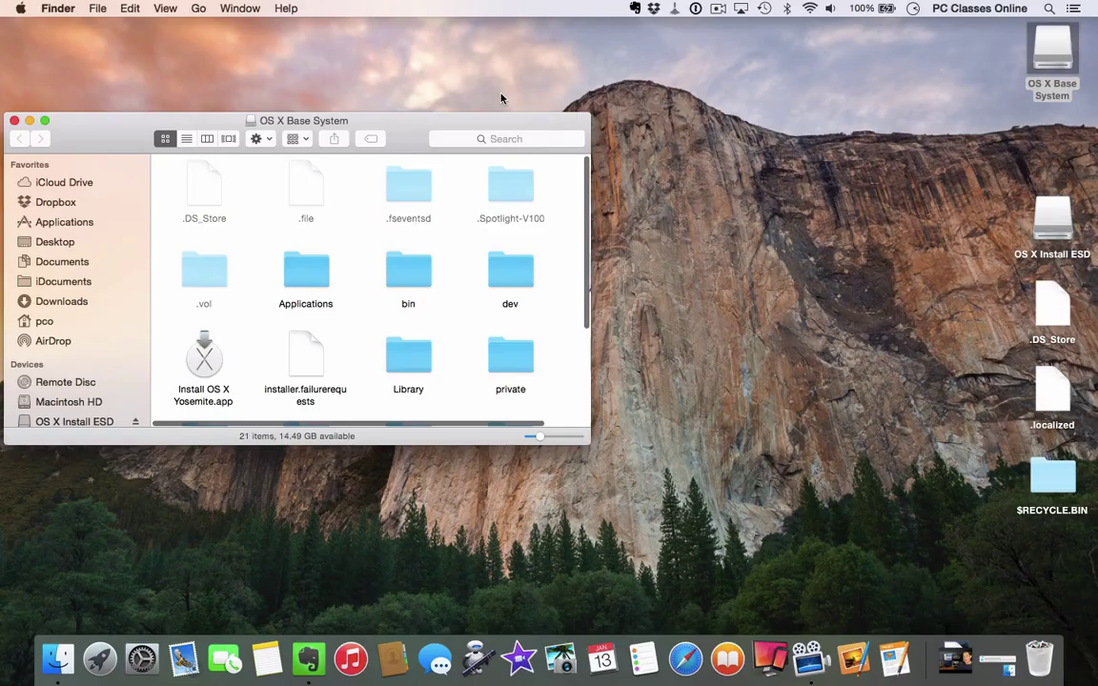
left_click_drag(441, 127, 436, 126)
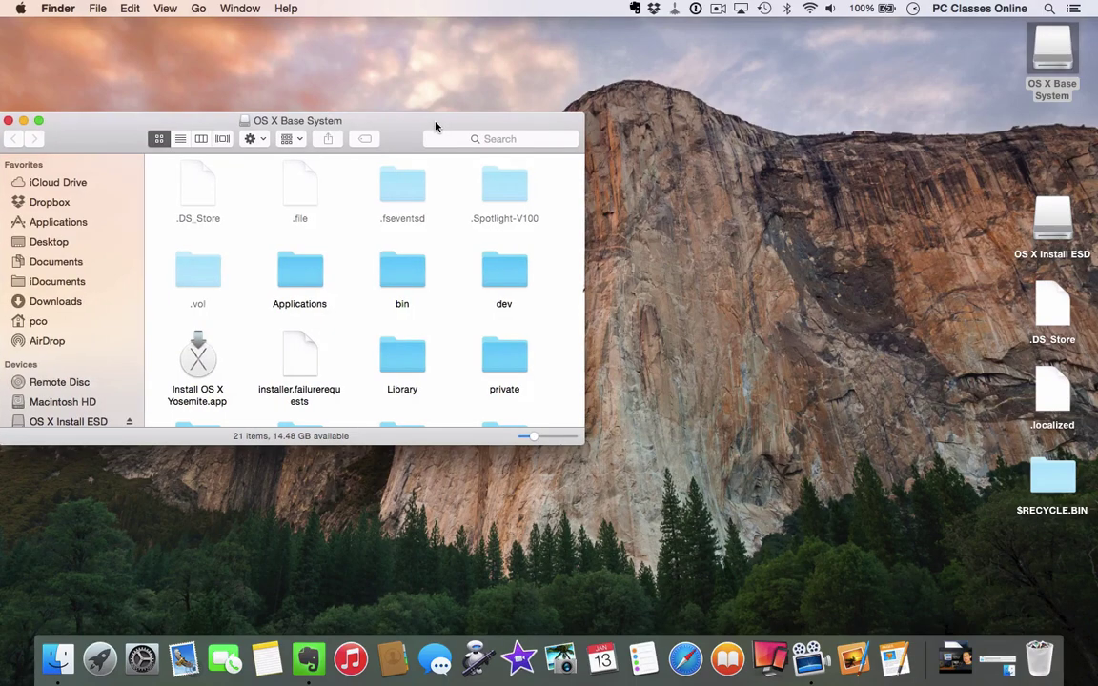
left_click(1057, 215)
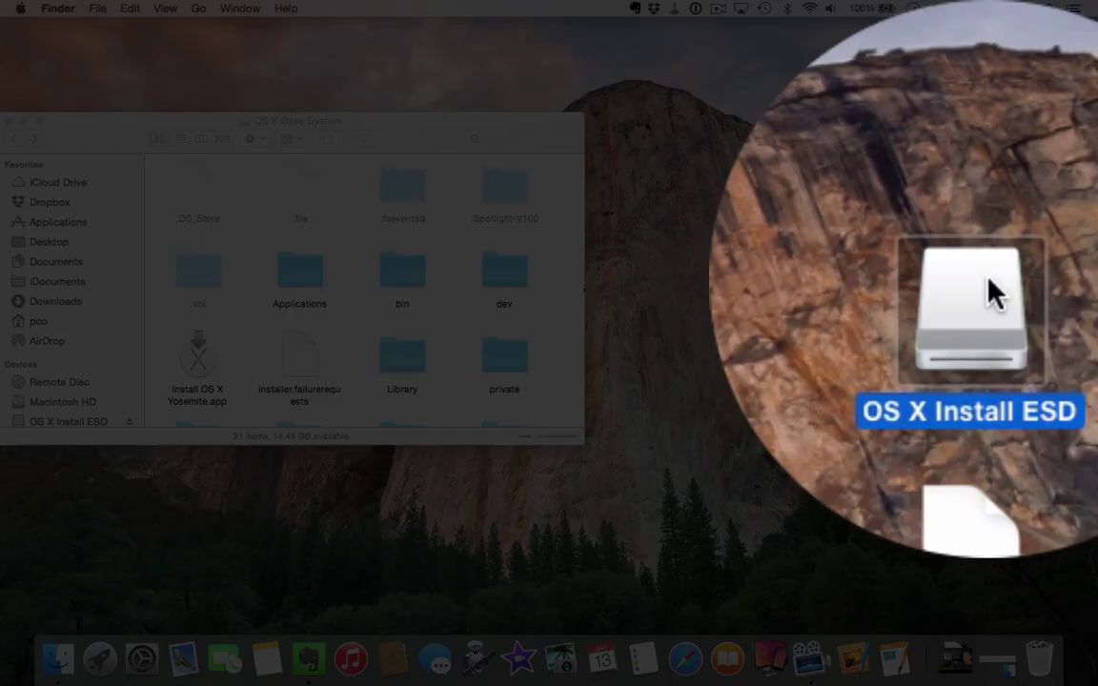
double_click(1058, 215)
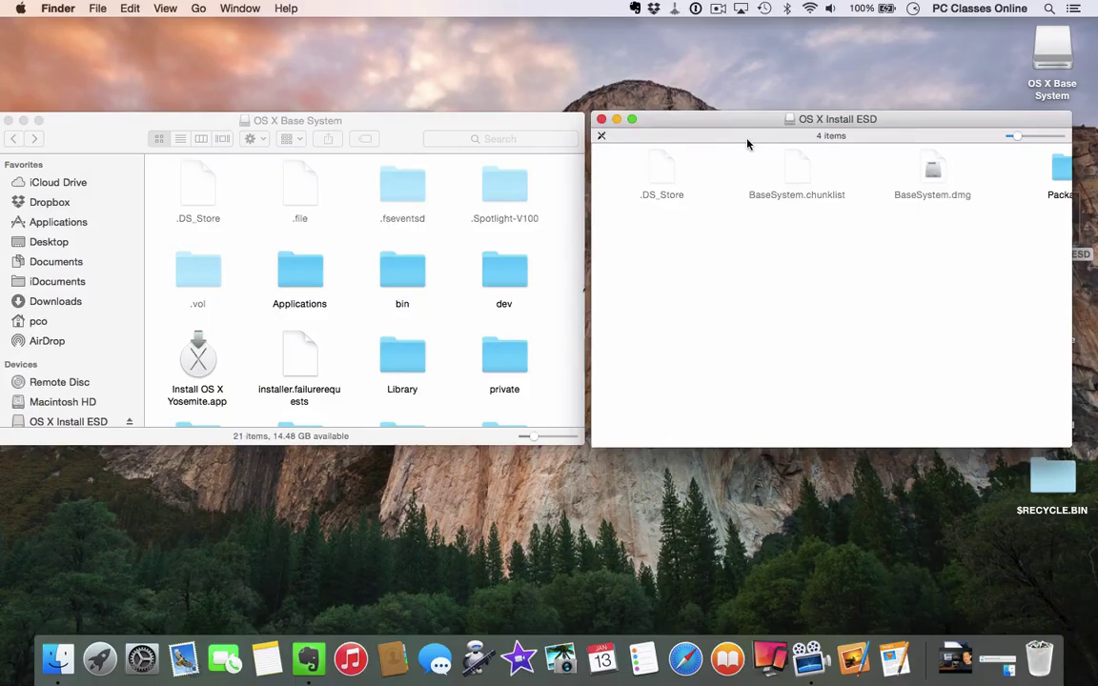
Try to copy BaseSystem.chunklist from OS X Install ESD into the top level of the OS X Base System volume
left_click(795, 164)
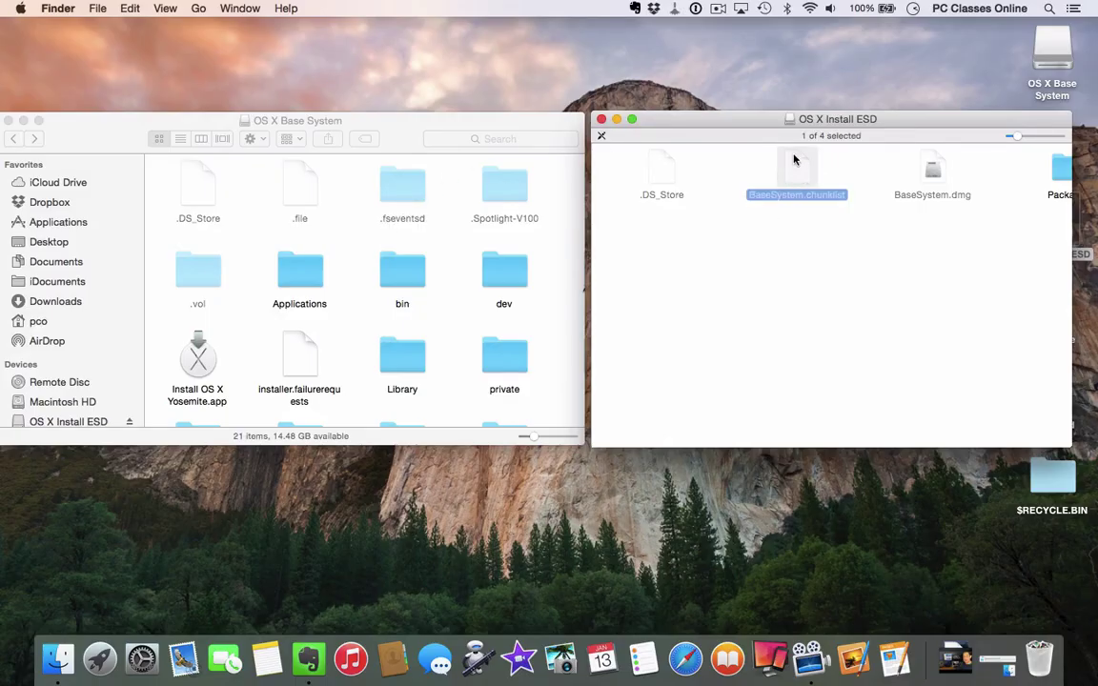
right_click(790, 165)
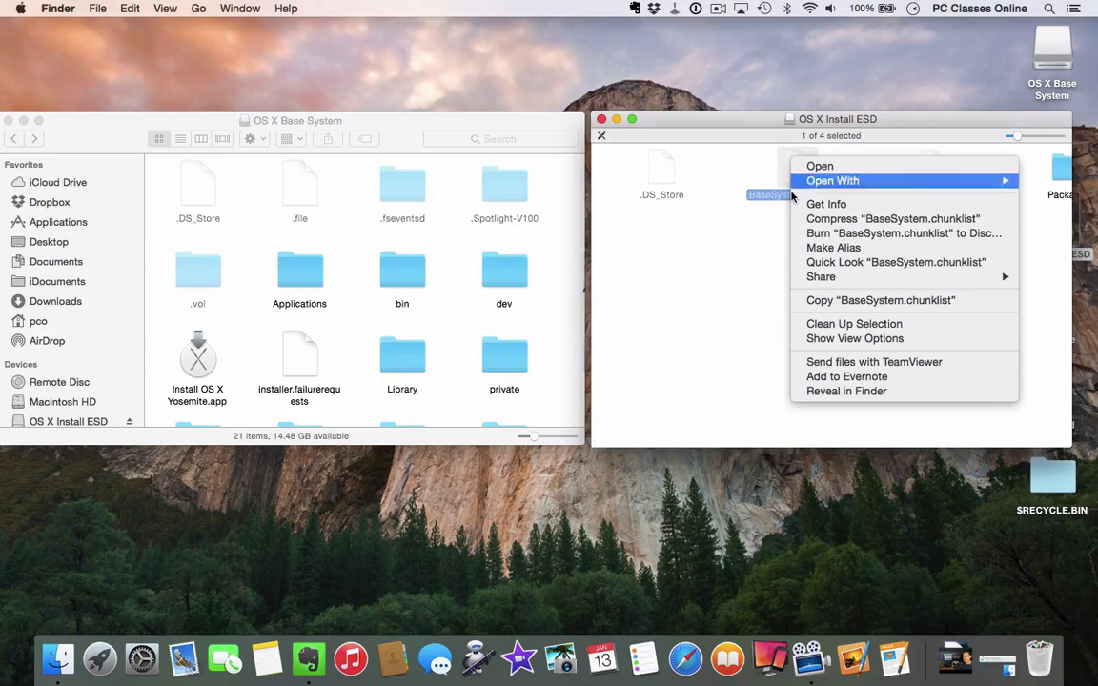
left_click(783, 300)
left_click(453, 250)
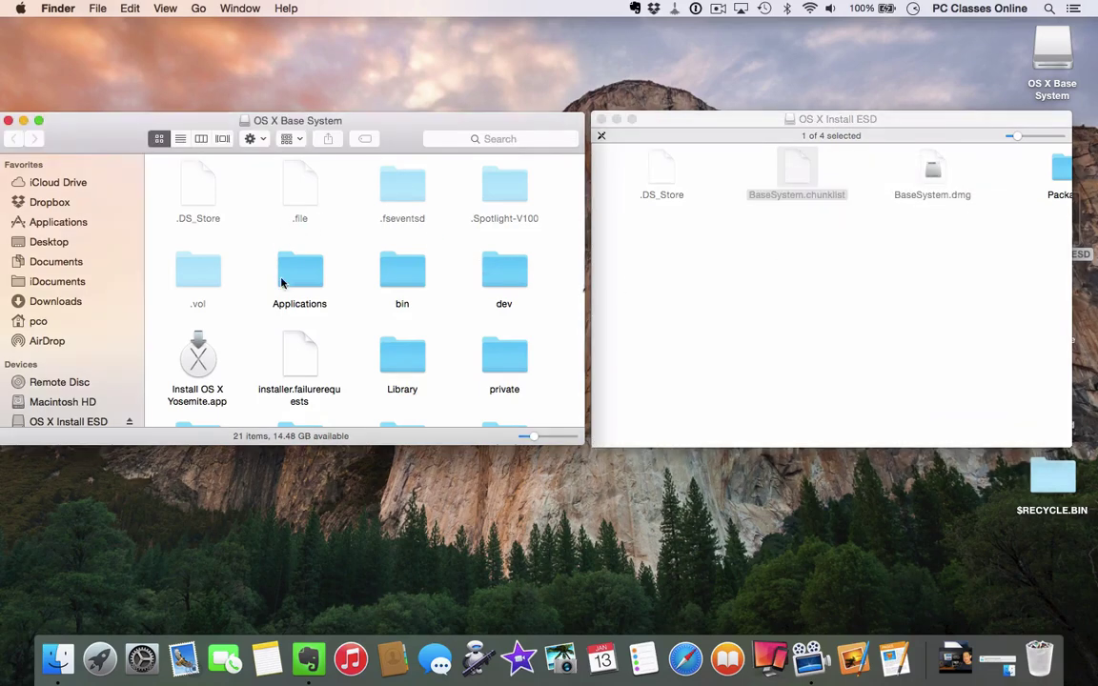
right_click(355, 253)
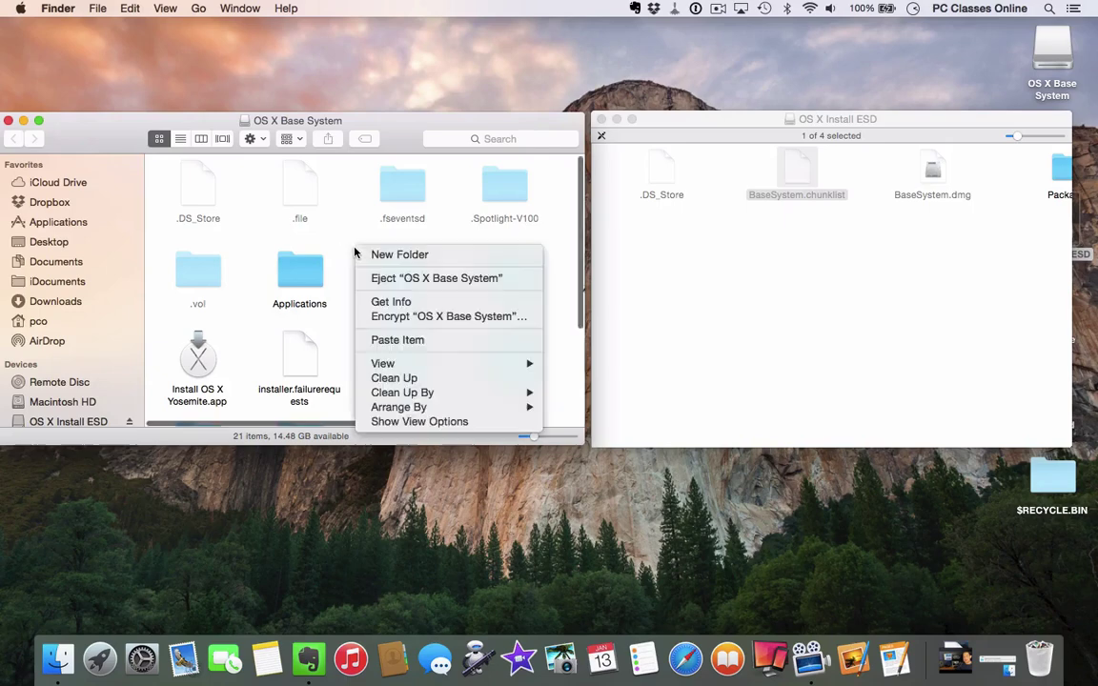
left_click(373, 340)
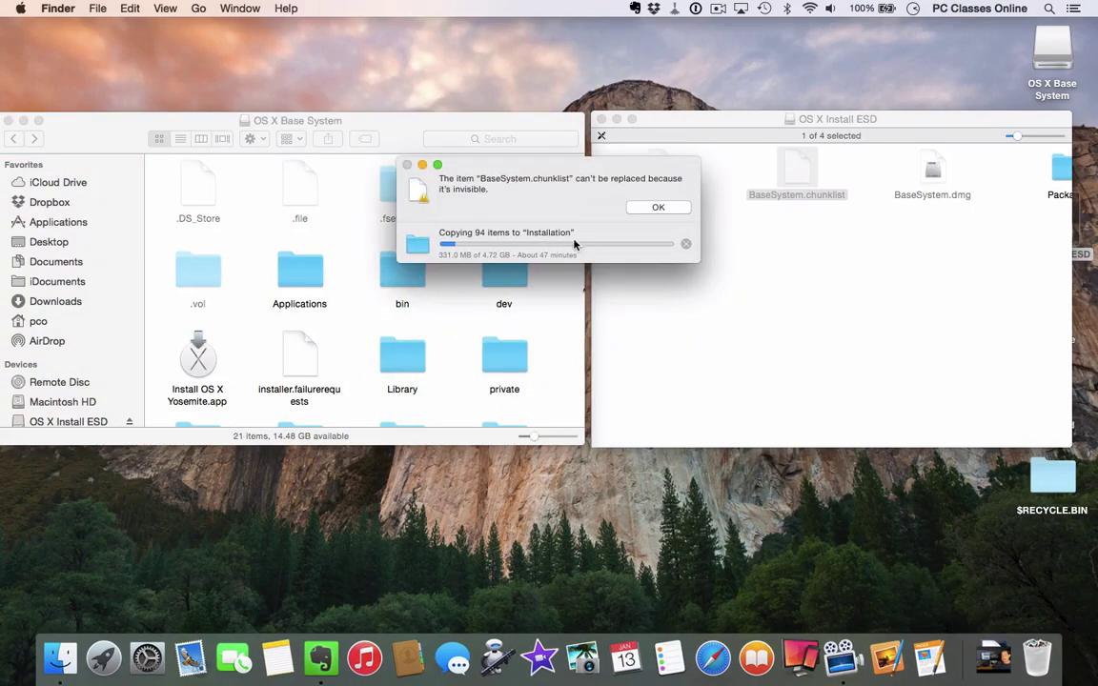
left_click(656, 207)
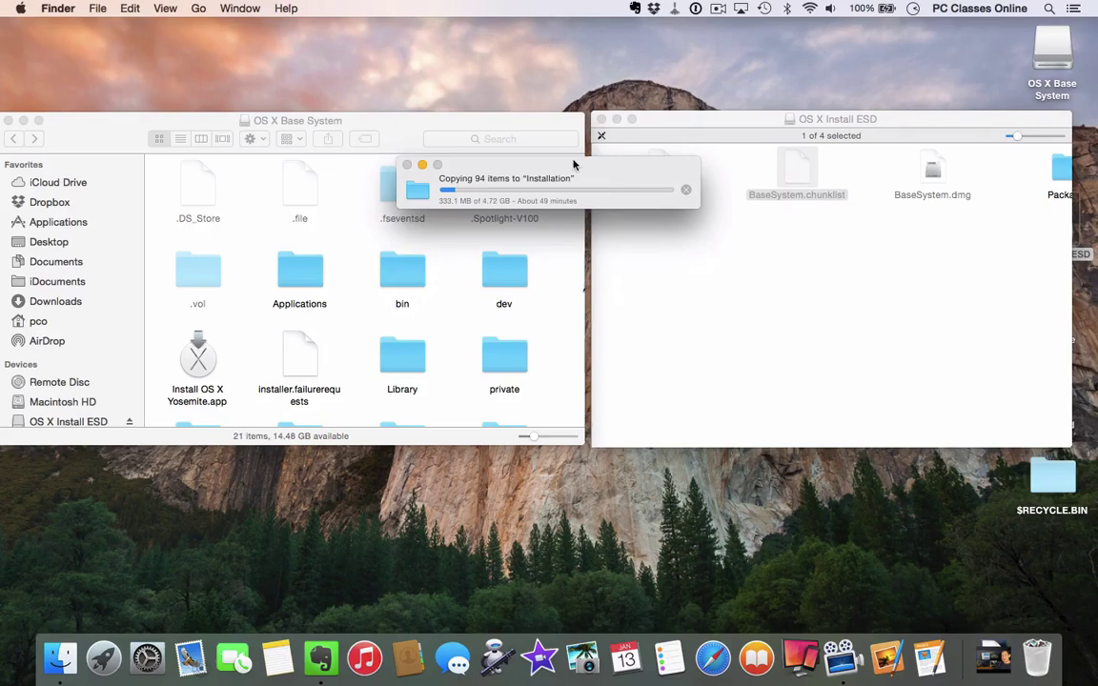
Copy BaseSystem.dmg from the OS X Install ESD volume into the top level of the OS X Base System volume
left_click(738, 240)
left_click(932, 174)
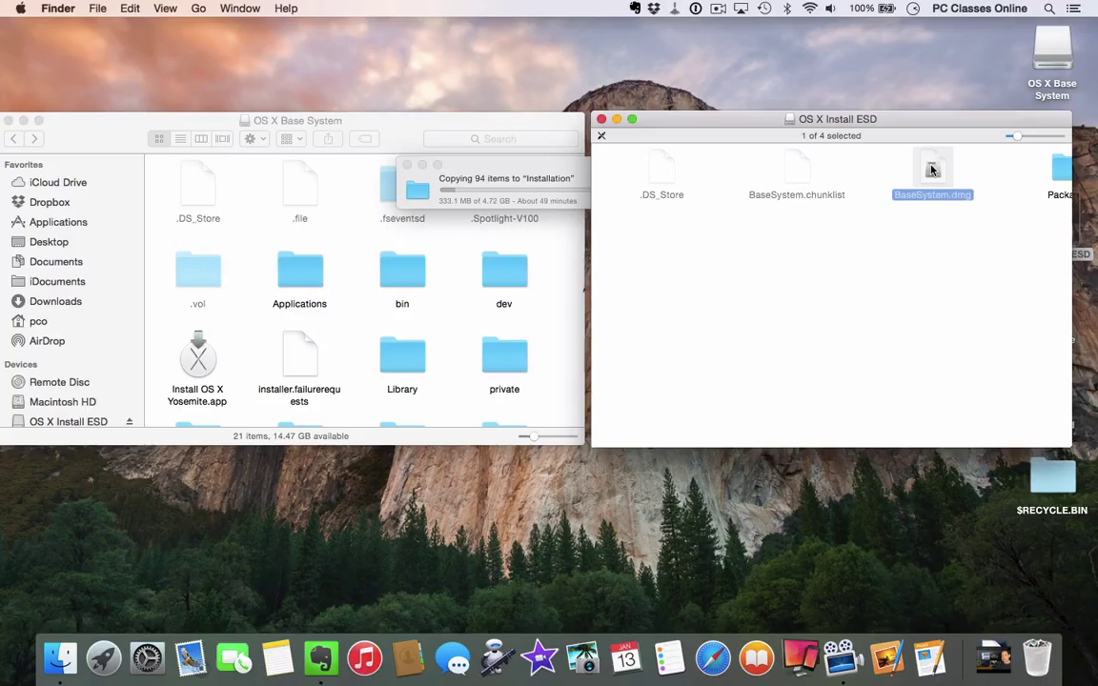
right_click(932, 170)
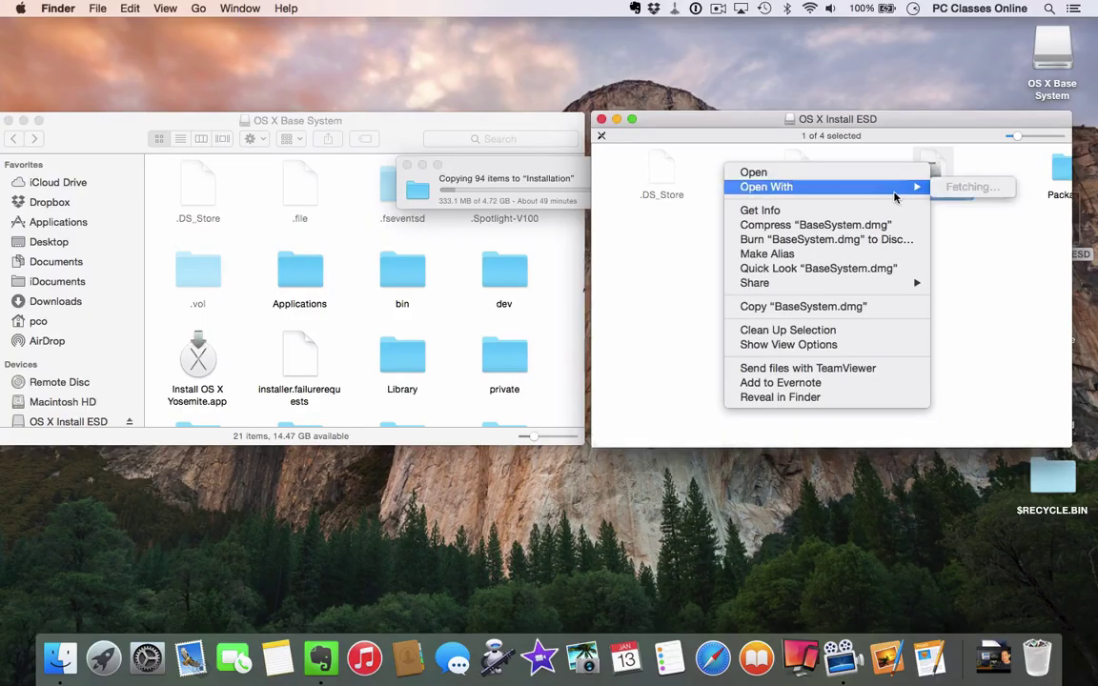
left_click(838, 306)
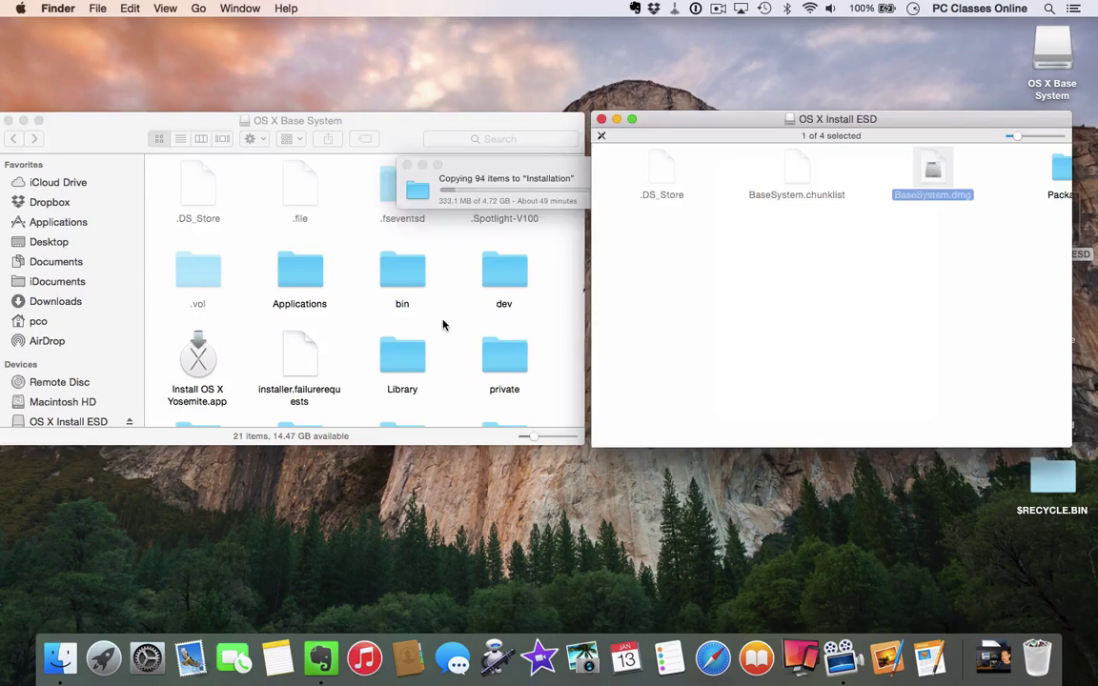
left_click(439, 328)
right_click(438, 328)
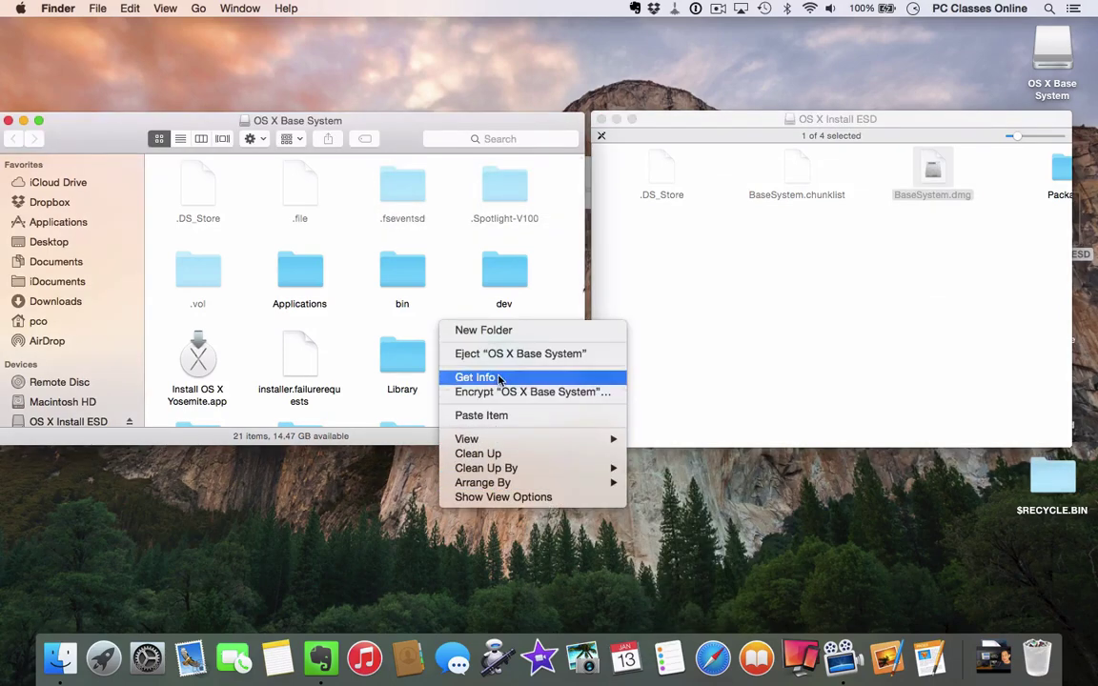
left_click(492, 415)
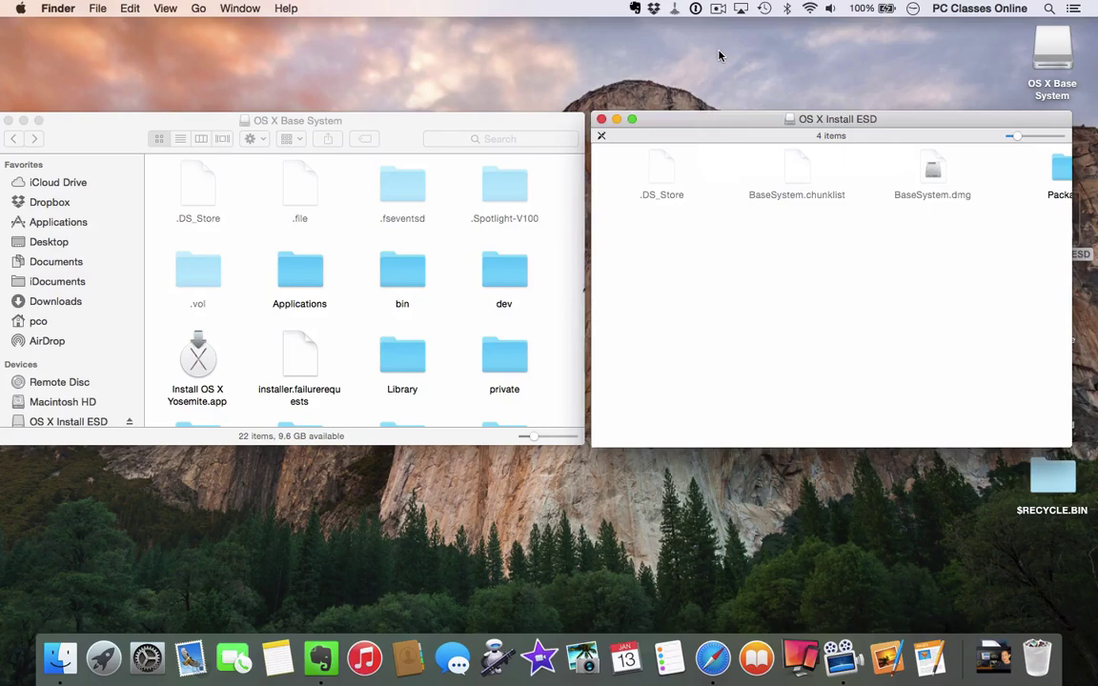
Close the OS X Base System and OS X Install ESD windows and eject the OS X Install ESD volume
left_click(8, 120)
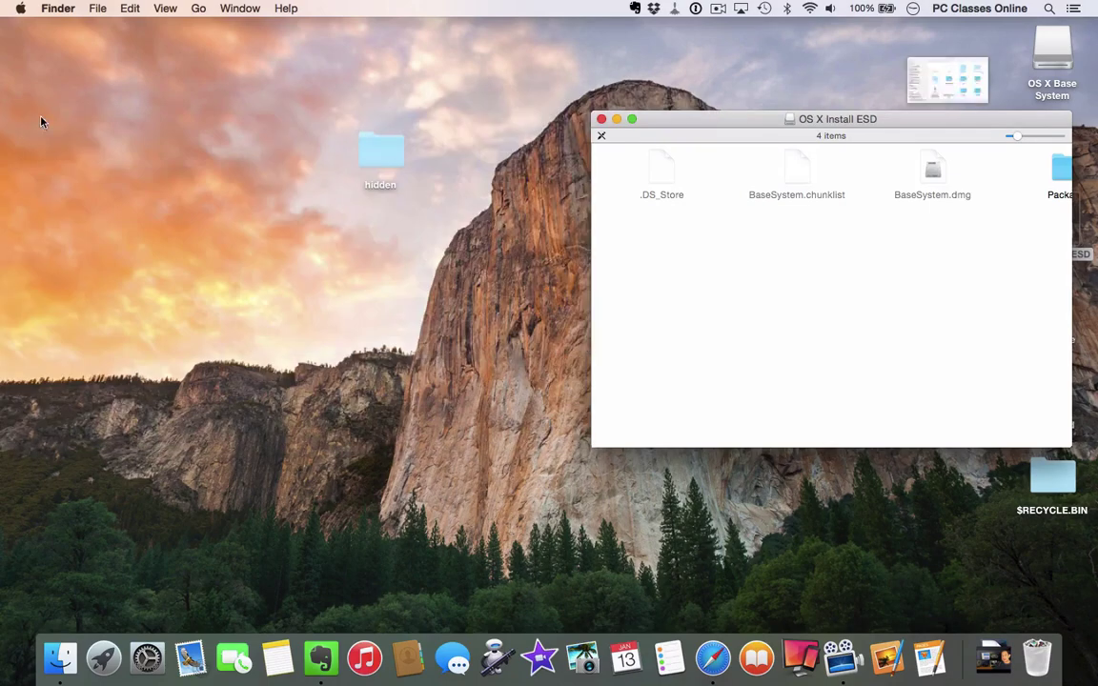
left_click(601, 118)
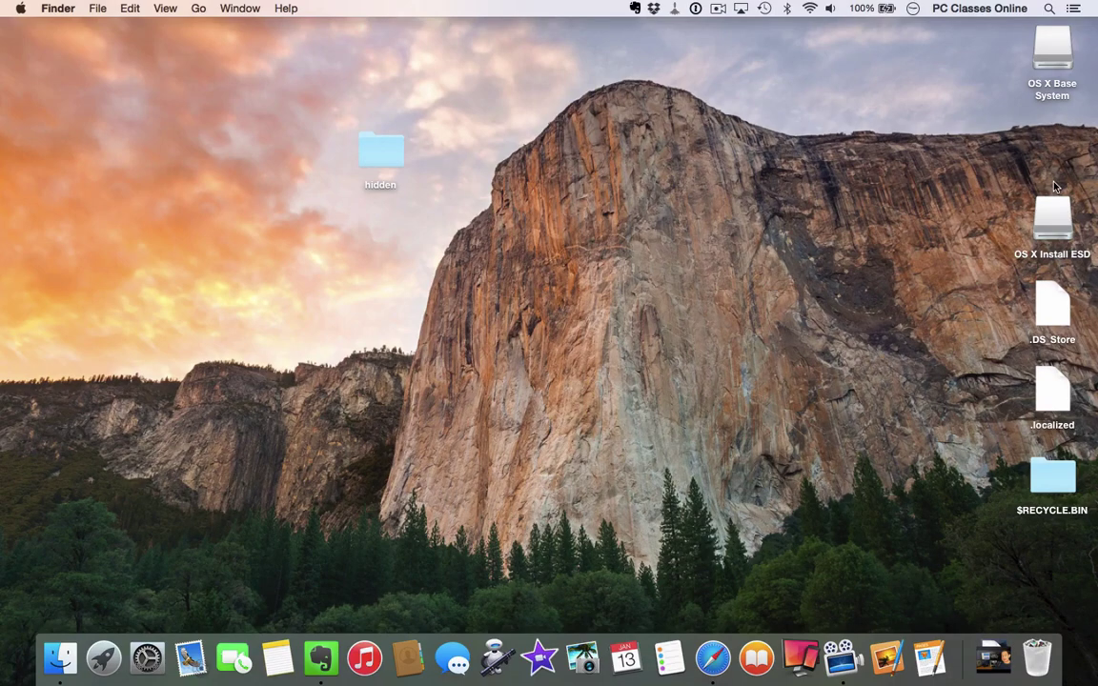
left_click_drag(1052, 245, 1037, 629)
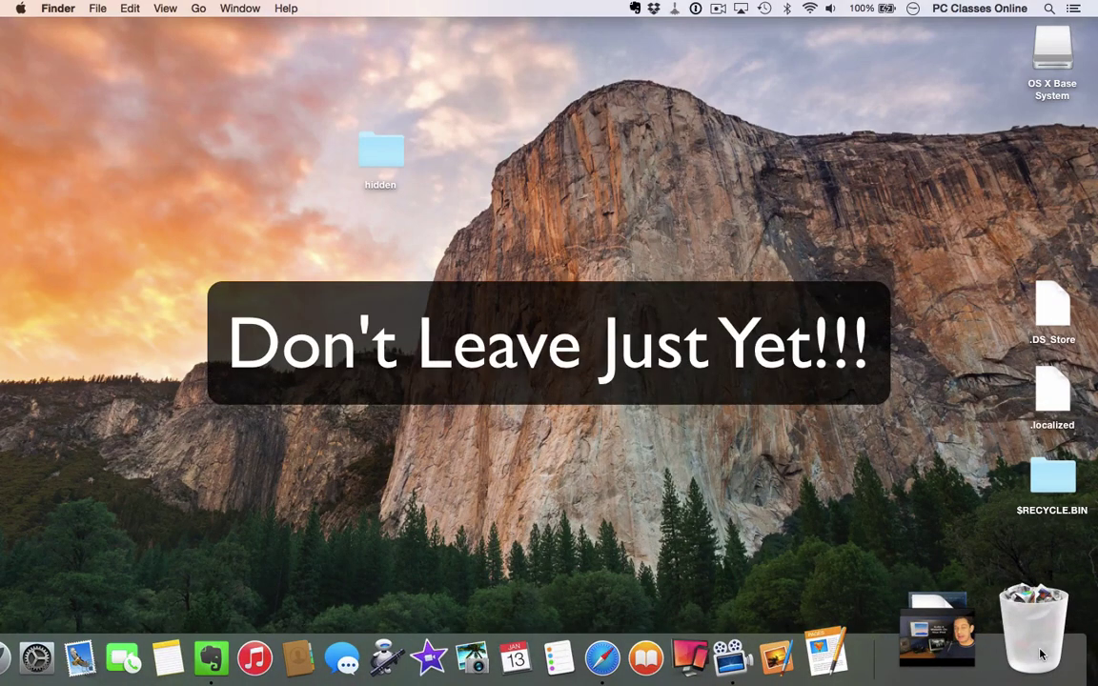
Open the OS X Base System drive's name for editing on the desktop
left_click(1045, 97)
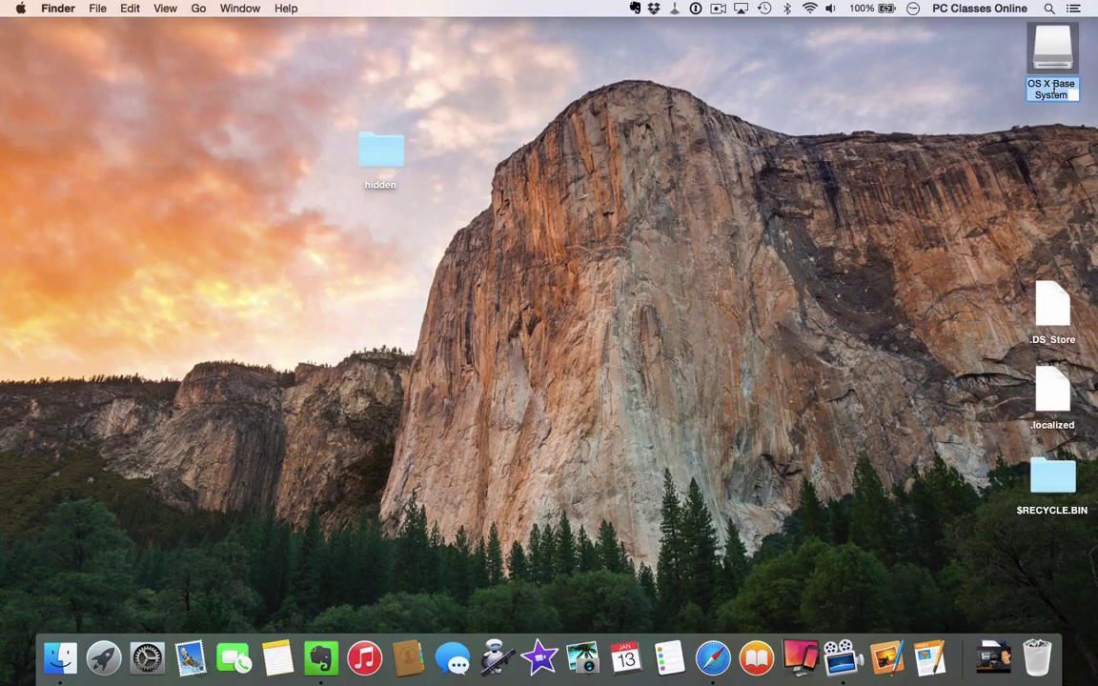
left_click(976, 168)
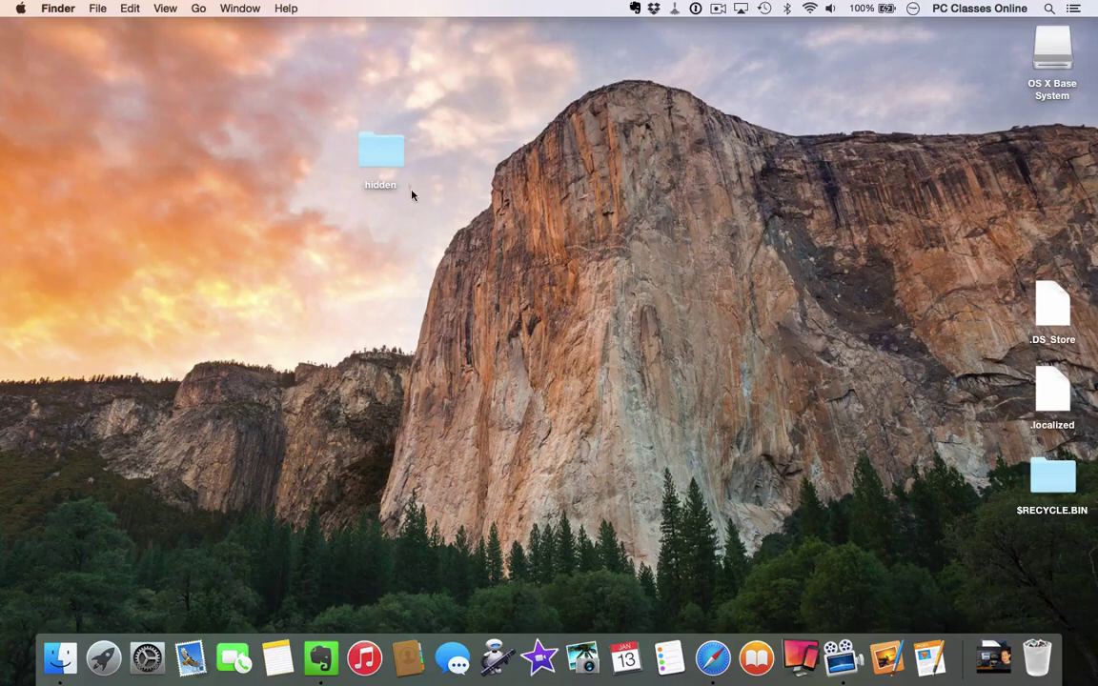
Hide hidden files by running "defaults write com.apple.finder AppleShowAllFiles 0 && killall Finder" in Terminal, and close the Terminal window
left_click(1049, 8)
type("ter")
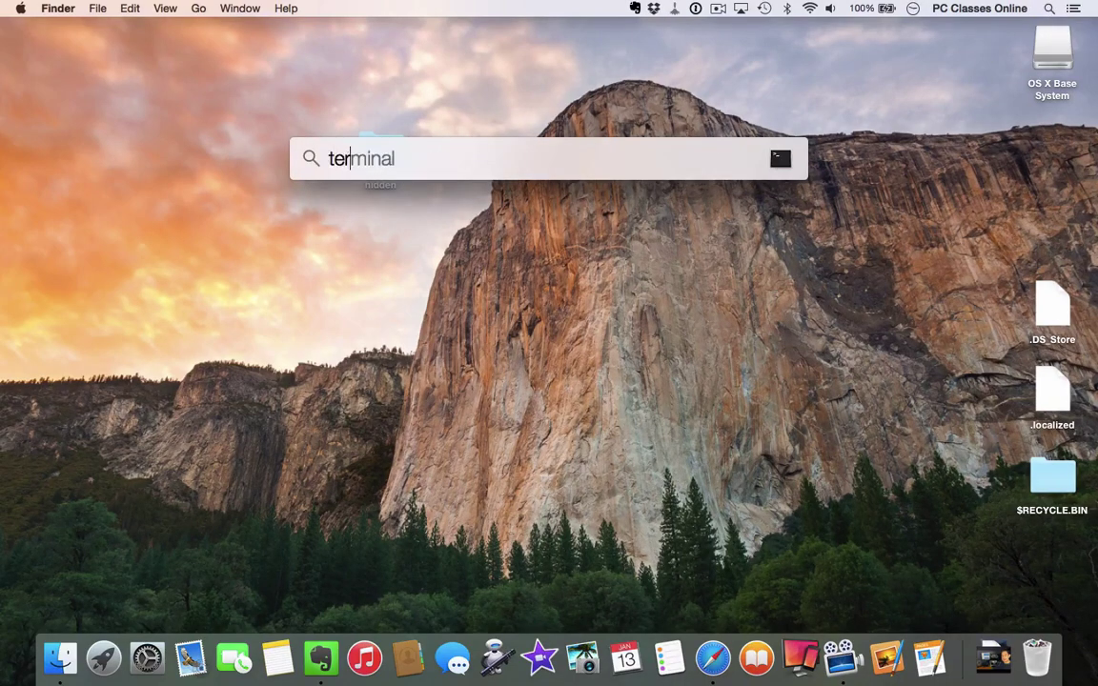
key("Return")
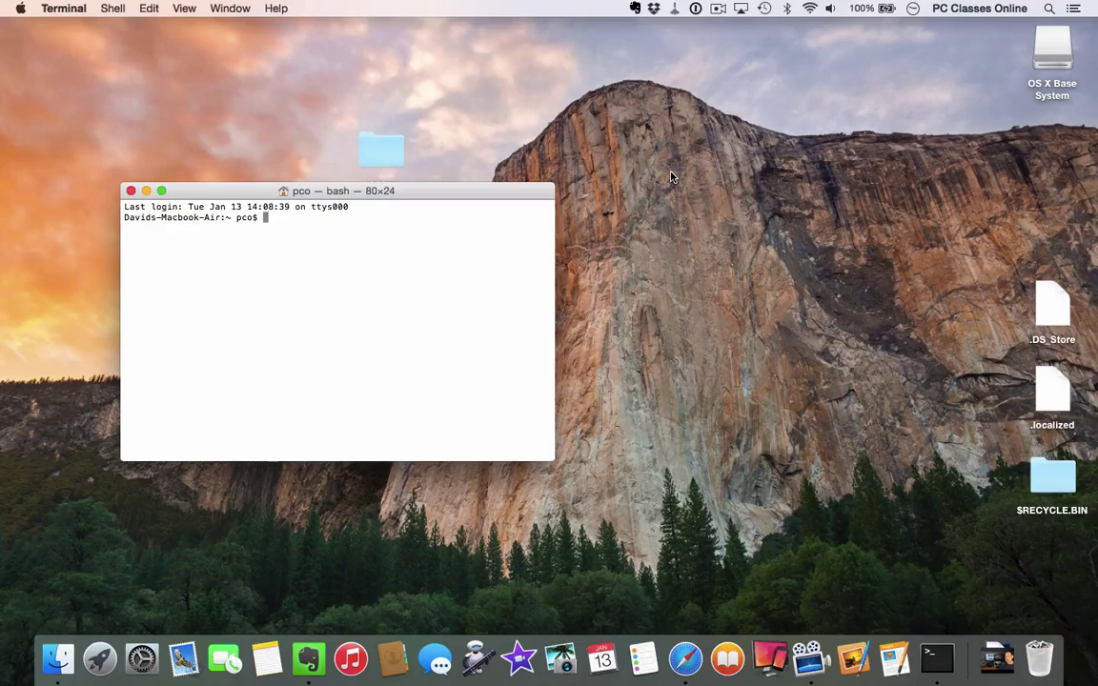
key("super+v")
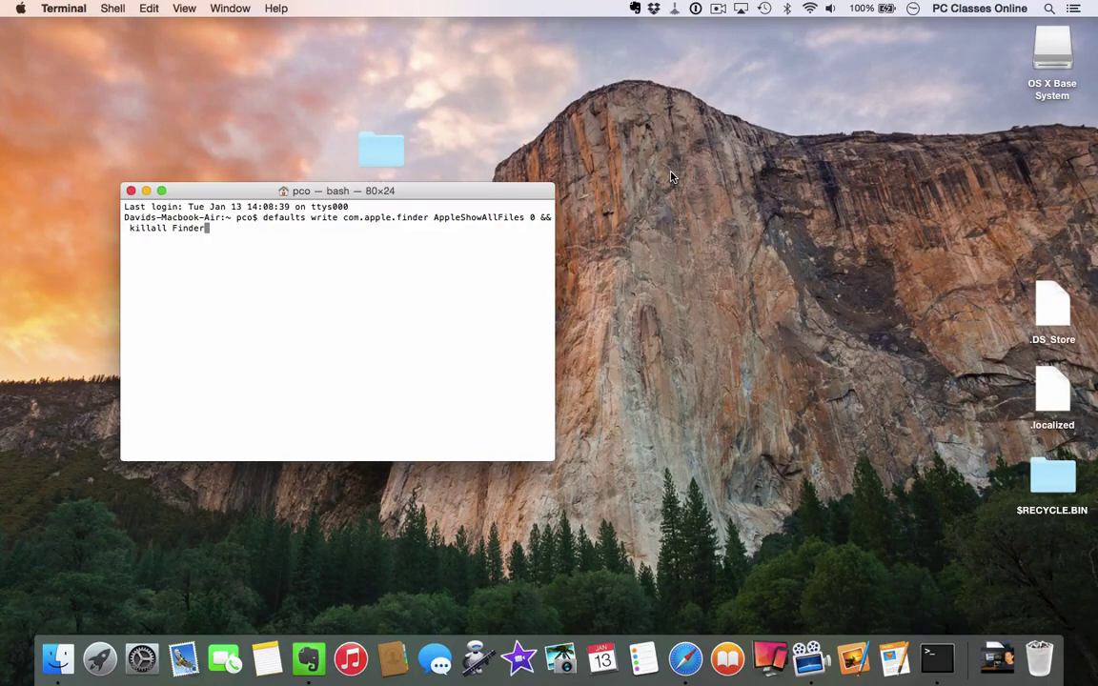
key("Return")
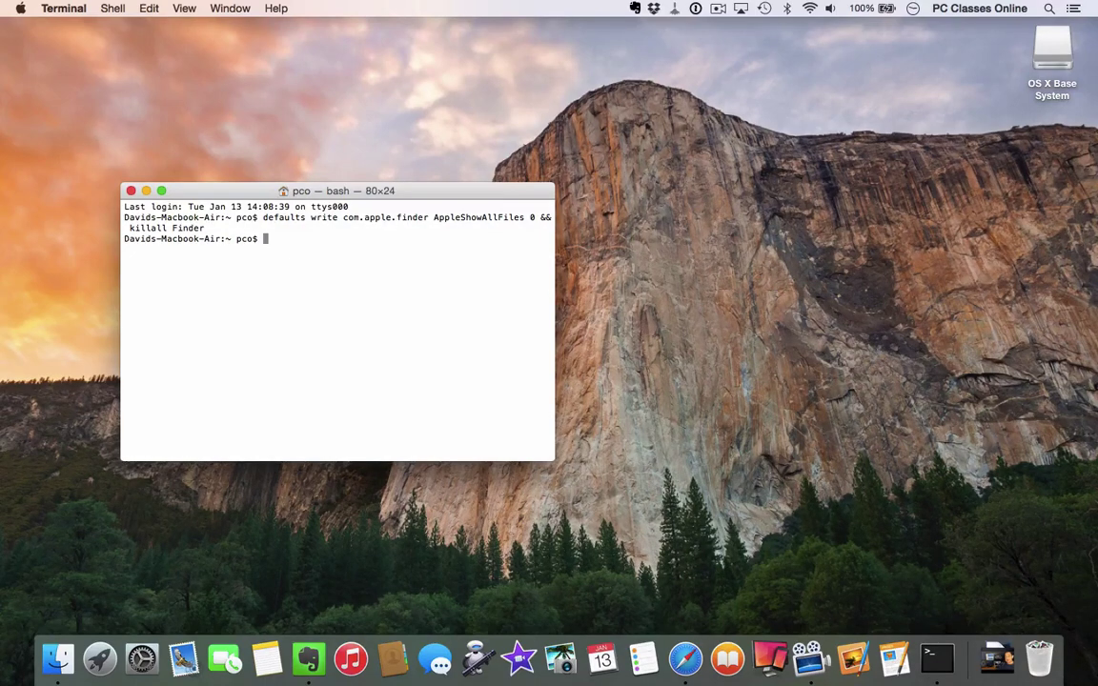
left_click(131, 190)
left_click(385, 205)
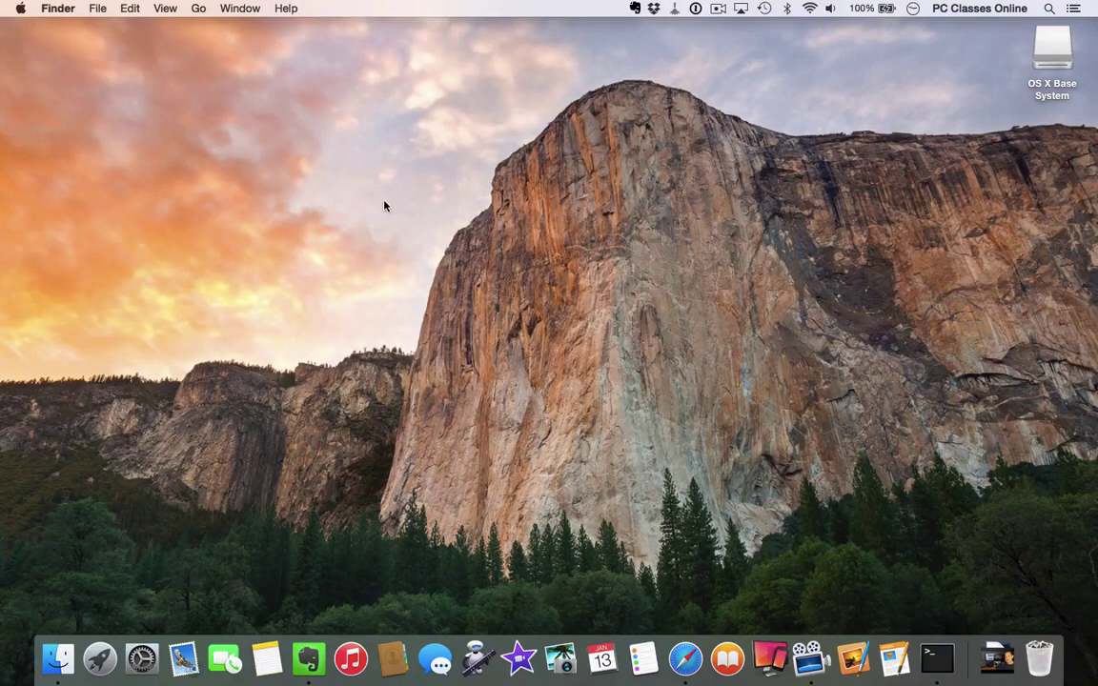